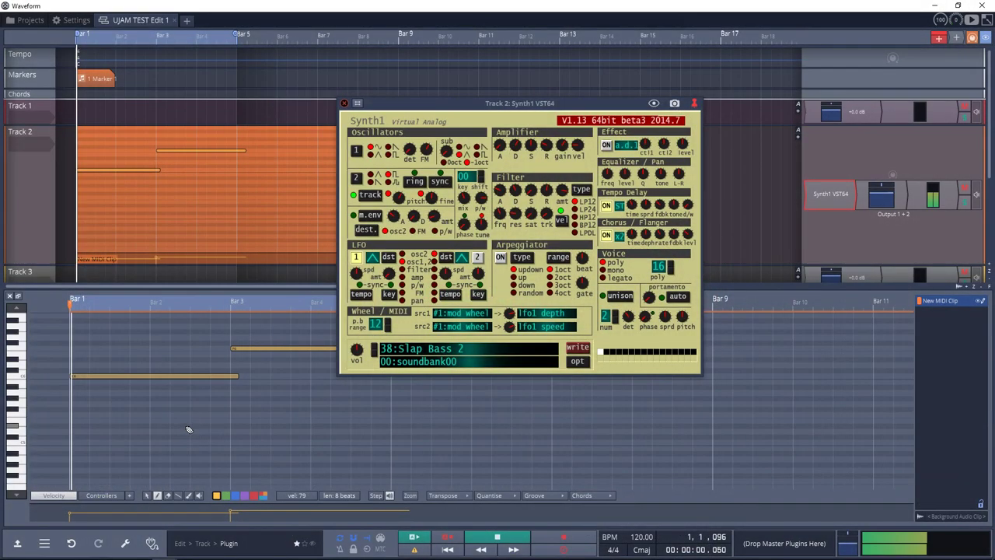
Step: Switch Synth1 to 25:Accoustic Guitar and play the top clip to hear it
{"action": "left_click", "coordinate": [476, 351]}
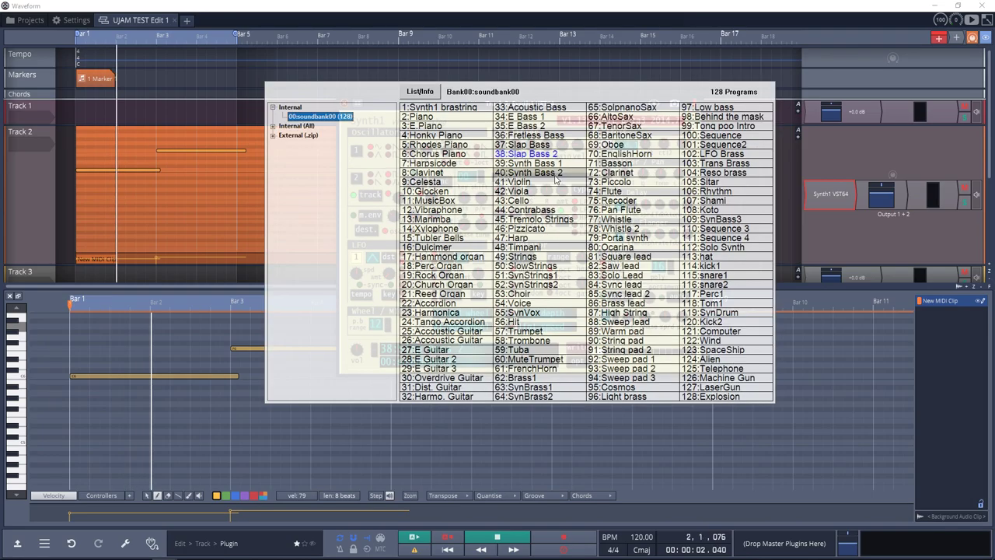
{"action": "left_click", "coordinate": [314, 347]}
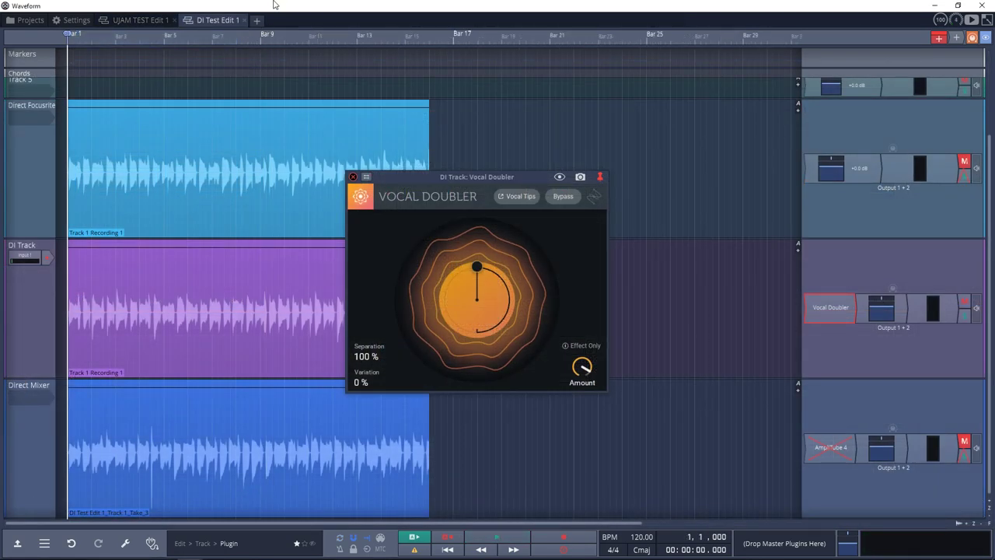
{"action": "left_click", "coordinate": [342, 138]}
{"action": "key", "text": "space"}
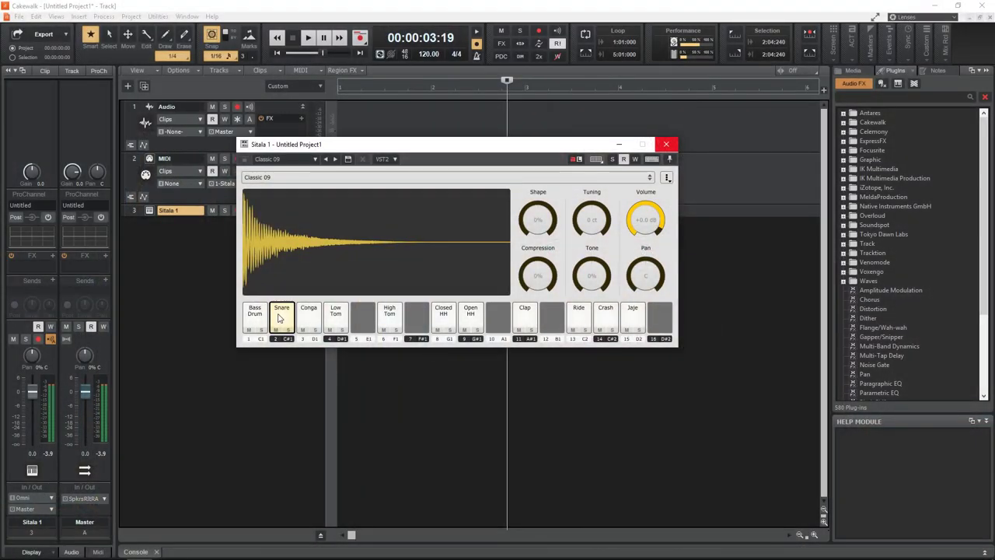
Step: Audition Sitala's Bass Drum and Snare pads several times each in the Classic 09 kit
{"action": "left_click", "coordinate": [257, 316]}
{"action": "left_click", "coordinate": [283, 318]}
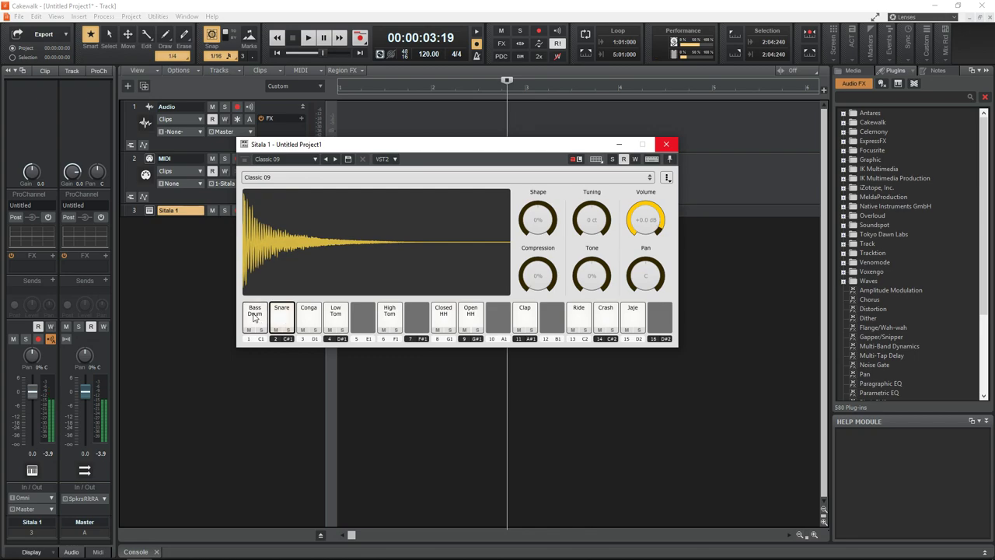
{"action": "left_click", "coordinate": [253, 316]}
{"action": "left_click", "coordinate": [252, 317]}
{"action": "left_click", "coordinate": [252, 318]}
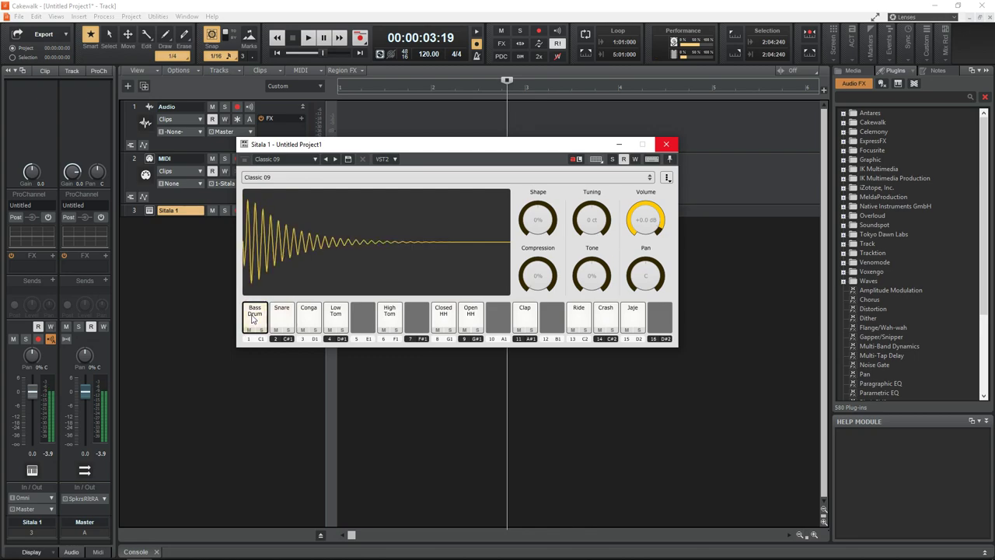
{"action": "left_click", "coordinate": [275, 319]}
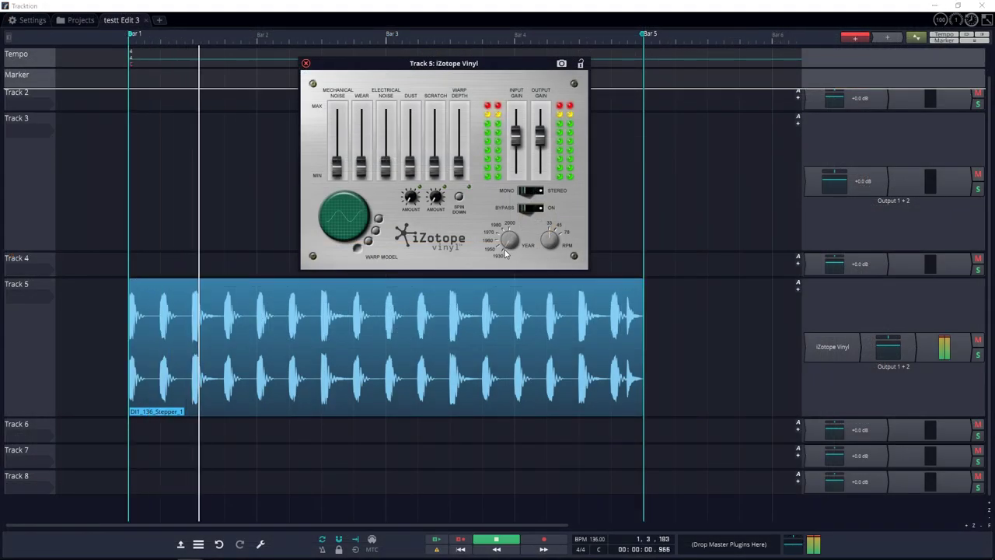
Step: Raise Vinyl's scratch, dust, wear, mechanical noise and warp depth faders, and set scratch amount to 4
{"action": "left_click_drag", "start_coordinate": [439, 179], "coordinate": [426, 136]}
{"action": "left_click_drag", "start_coordinate": [410, 171], "coordinate": [409, 148]}
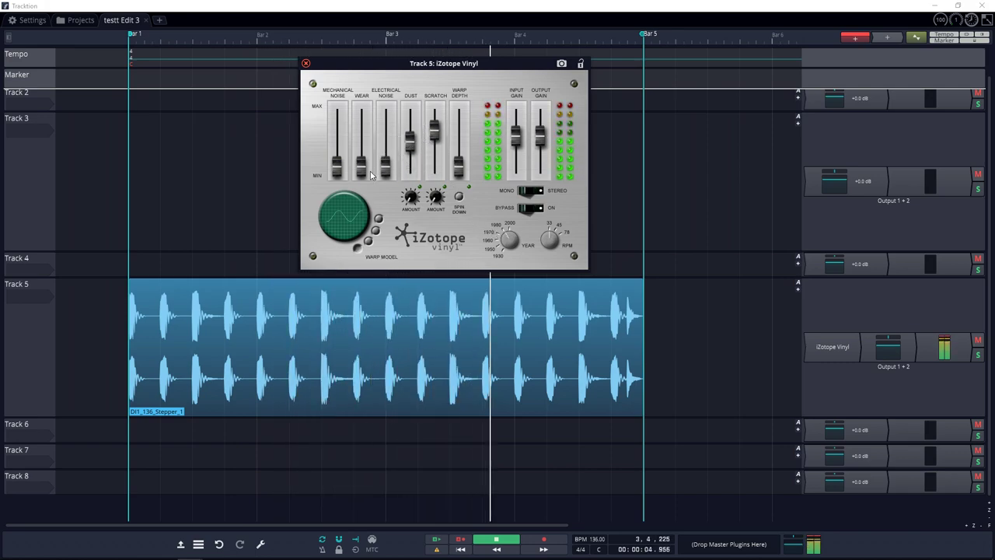
{"action": "left_click_drag", "start_coordinate": [364, 178], "coordinate": [387, 120]}
{"action": "left_click_drag", "start_coordinate": [466, 164], "coordinate": [460, 127]}
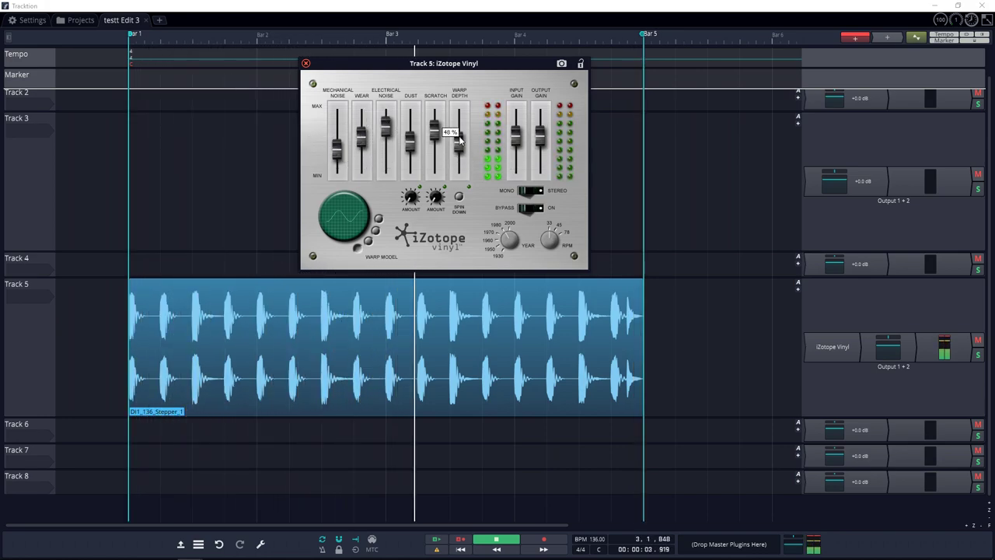
{"action": "left_click_drag", "start_coordinate": [432, 194], "coordinate": [425, 181]}
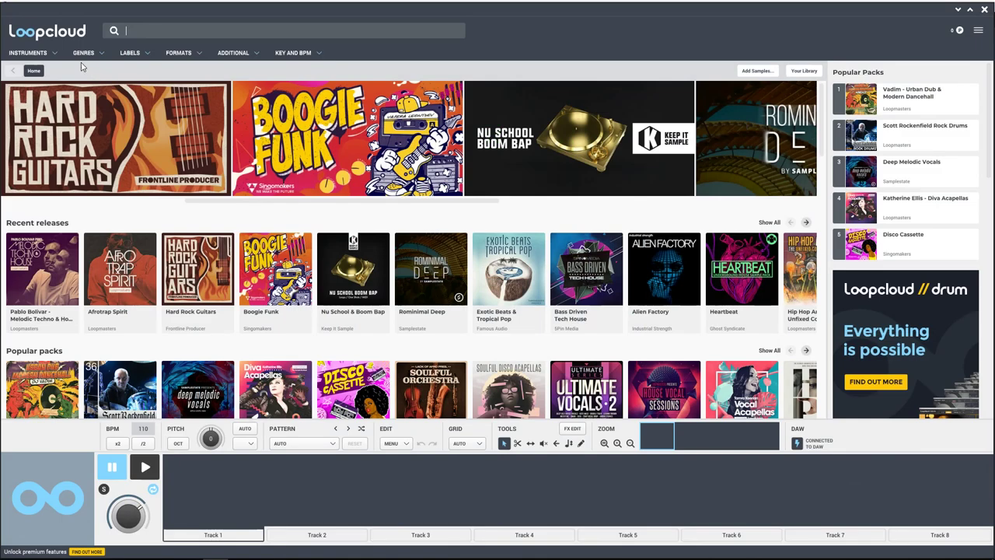
Step: Filter the Loopcloud library to the House genre and scroll through the 77 results
{"action": "left_click", "coordinate": [81, 55]}
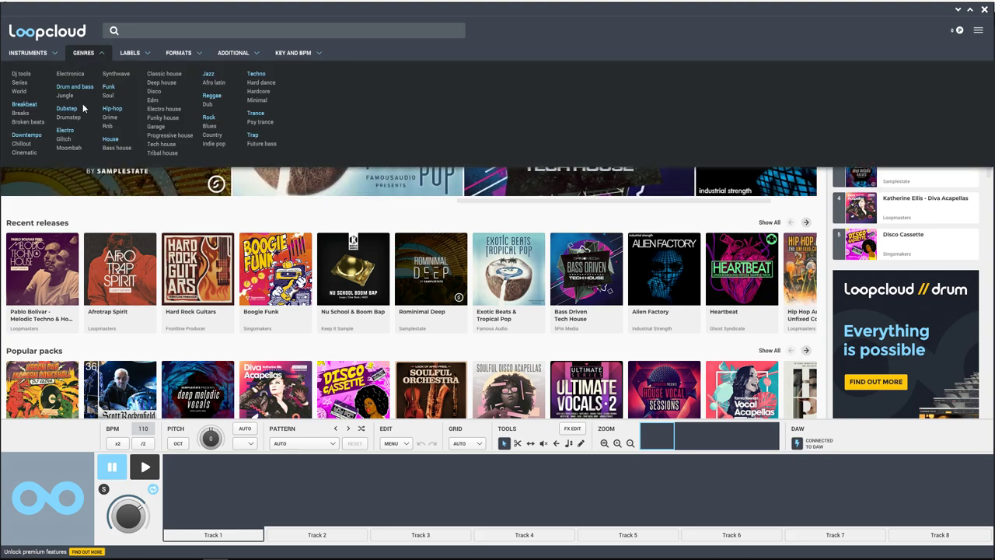
{"action": "left_click", "coordinate": [110, 139]}
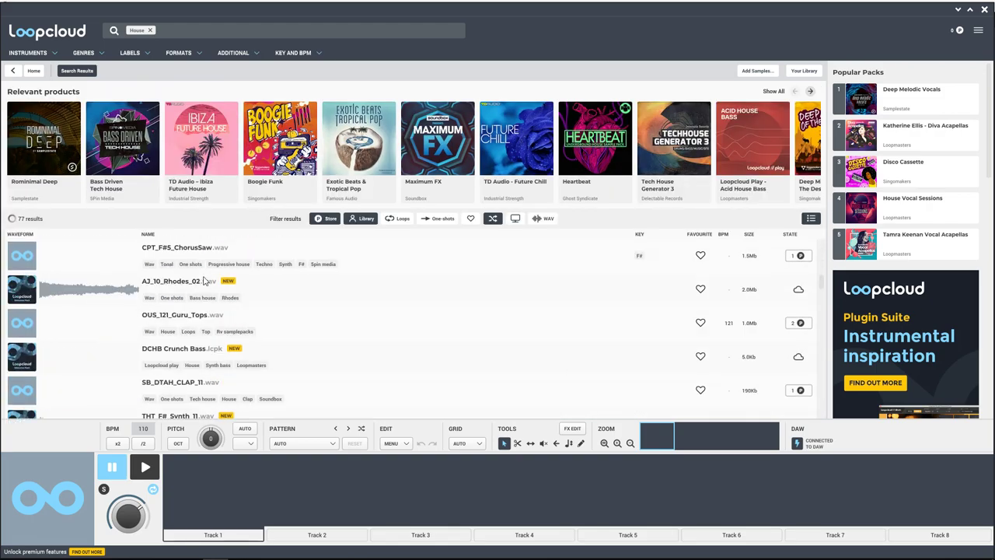
{"action": "scroll", "coordinate": [204, 281], "scroll_direction": "down", "scroll_amount": 15}
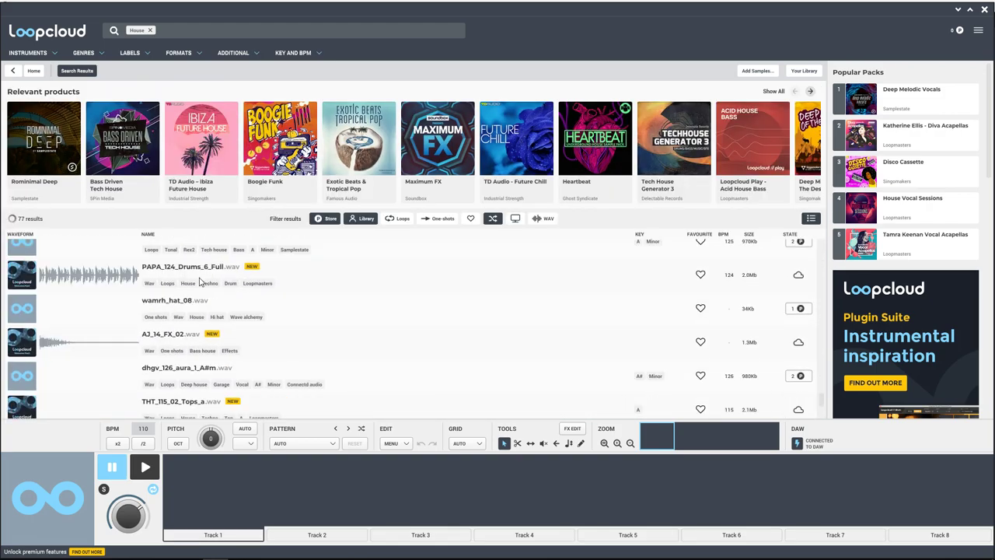
{"action": "scroll", "coordinate": [200, 282], "scroll_direction": "down", "scroll_amount": 4}
{"action": "scroll", "coordinate": [266, 350], "scroll_direction": "up", "scroll_amount": 15}
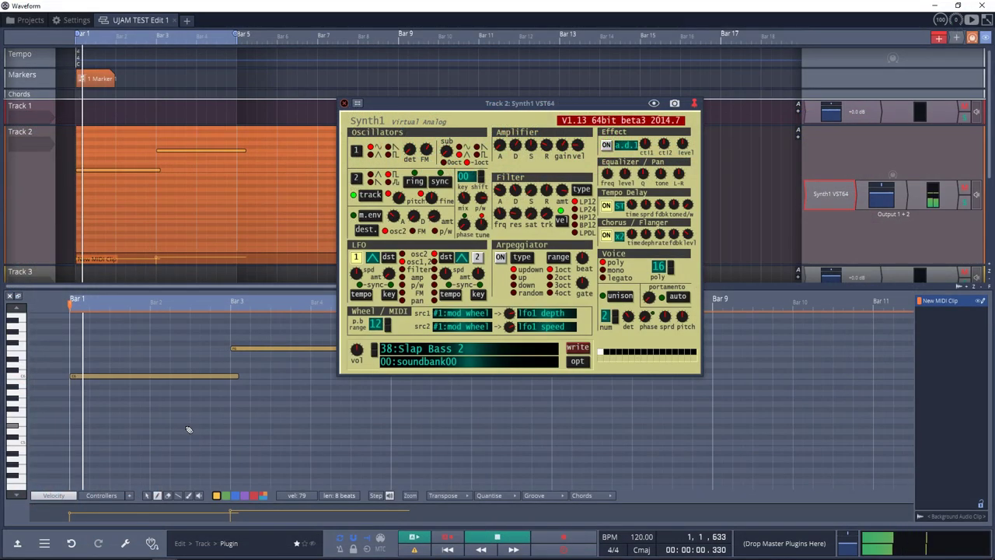
Step: Try Synth1's 25:Accoustic Guitar and 47:Harp programs, then settle on 37:Slap Bass
{"action": "left_click", "coordinate": [466, 349]}
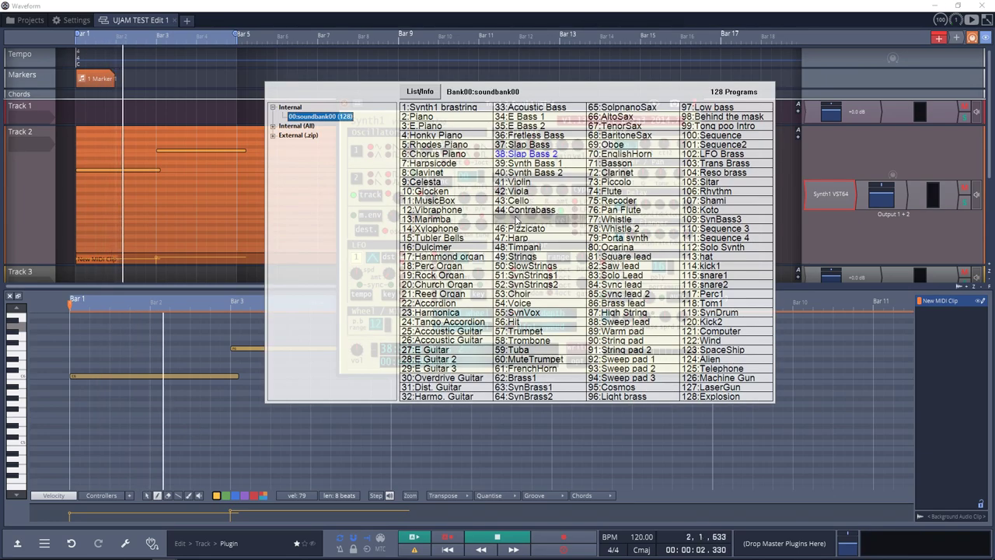
{"action": "left_click", "coordinate": [467, 331]}
{"action": "left_click", "coordinate": [458, 342]}
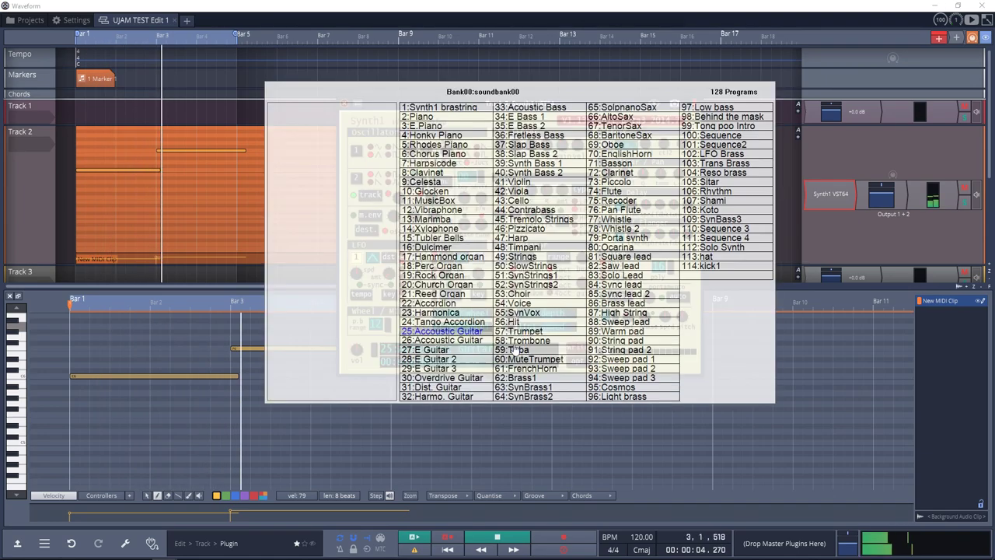
{"action": "left_click", "coordinate": [467, 258]}
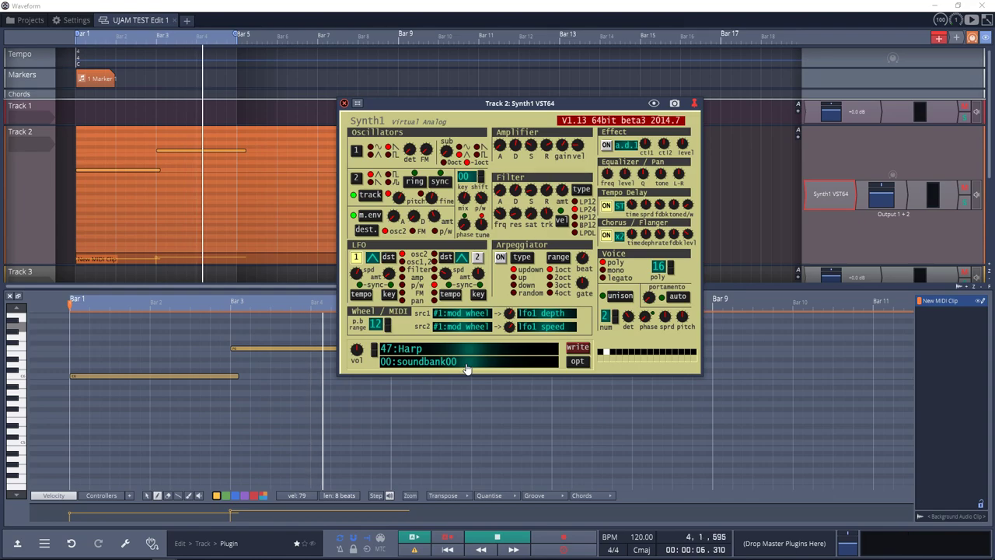
{"action": "left_click", "coordinate": [448, 350]}
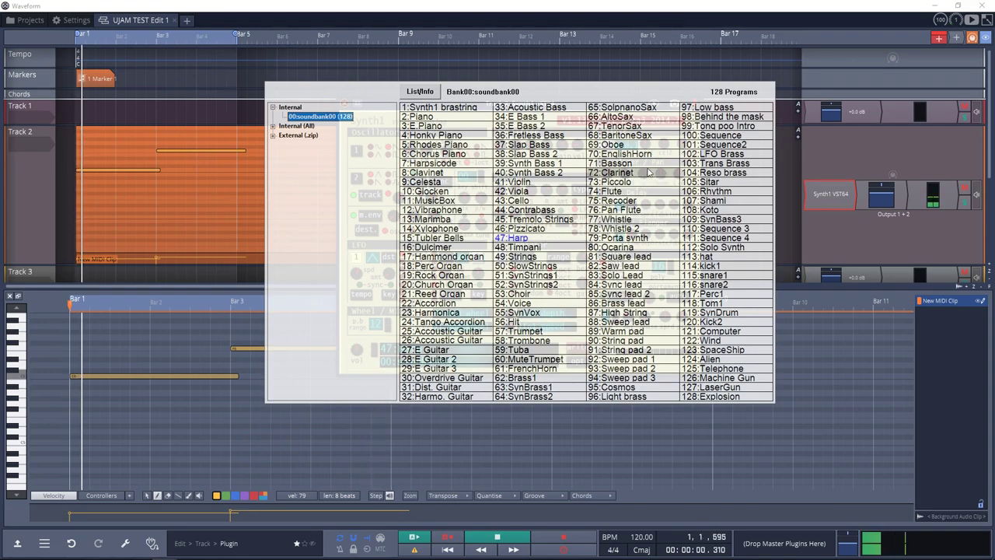
{"action": "left_click", "coordinate": [519, 144]}
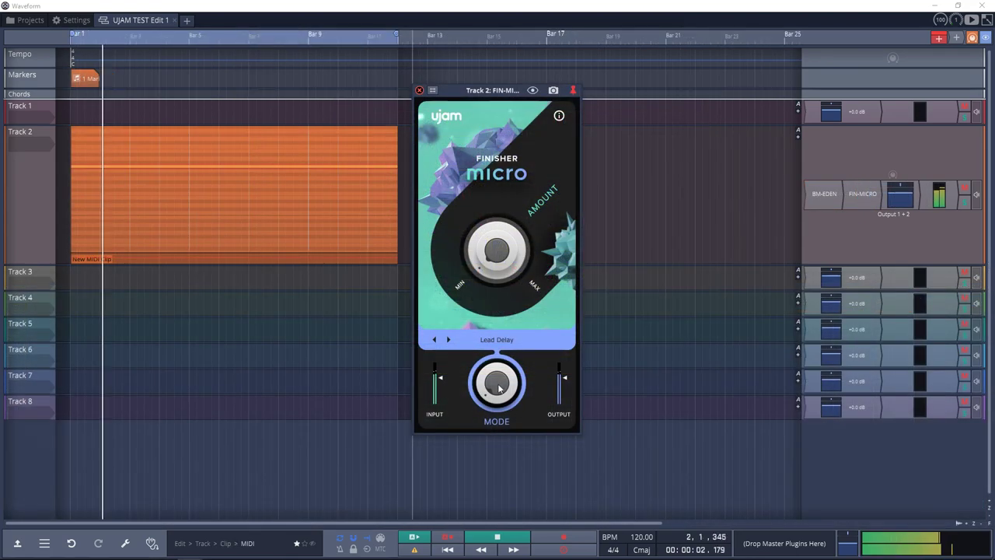
Step: Sweep Finisher Micro's Mode knob to CombFilter and turn the Amount well up
{"action": "left_click_drag", "start_coordinate": [495, 369], "coordinate": [520, 423]}
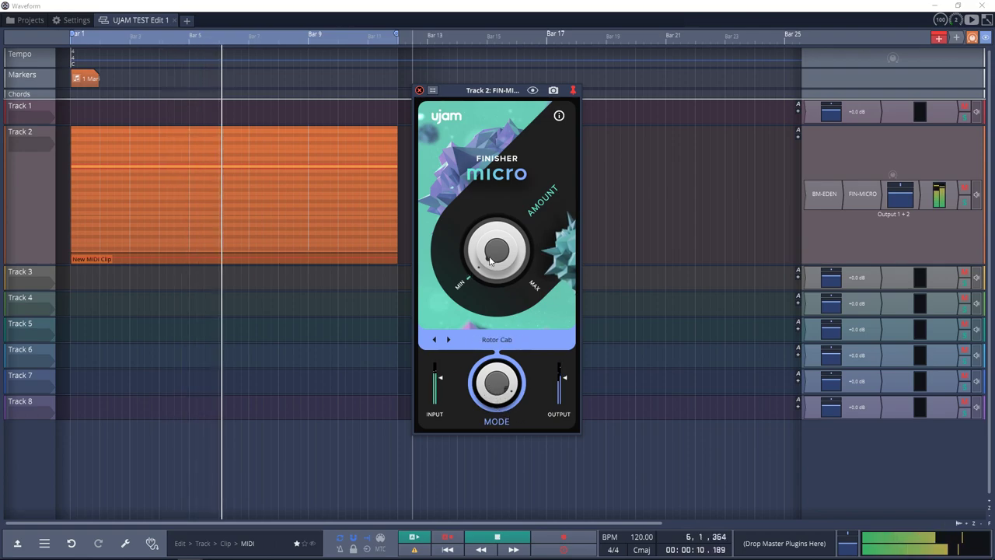
{"action": "left_click_drag", "start_coordinate": [497, 253], "coordinate": [521, 141]}
{"action": "left_click_drag", "start_coordinate": [501, 396], "coordinate": [510, 436]}
Step: Stop the AmpliTube Custom Shop demo playback
{"action": "key", "text": "space"}
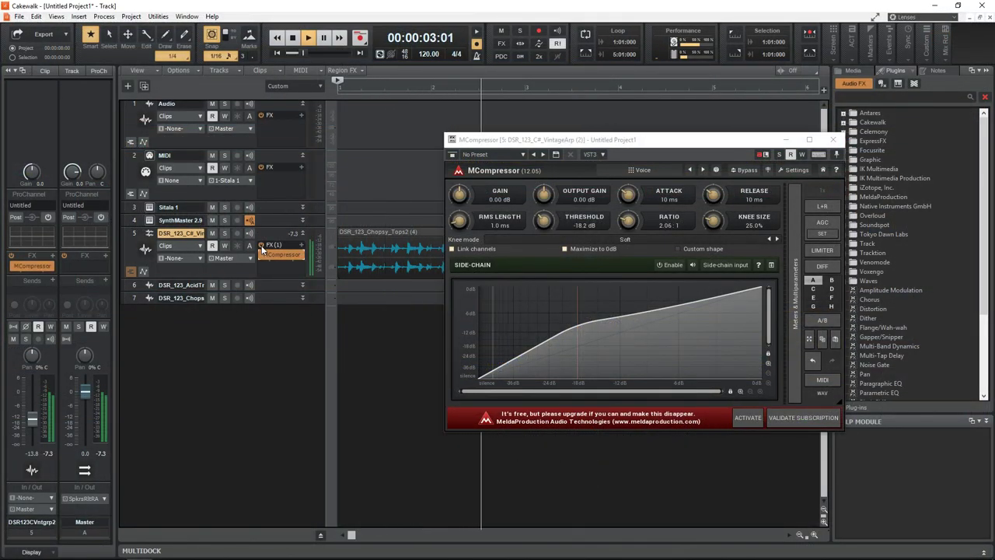
Step: Load MCompressor's Expander preset, then reopen and close the preset browser
{"action": "left_click", "coordinate": [632, 171]}
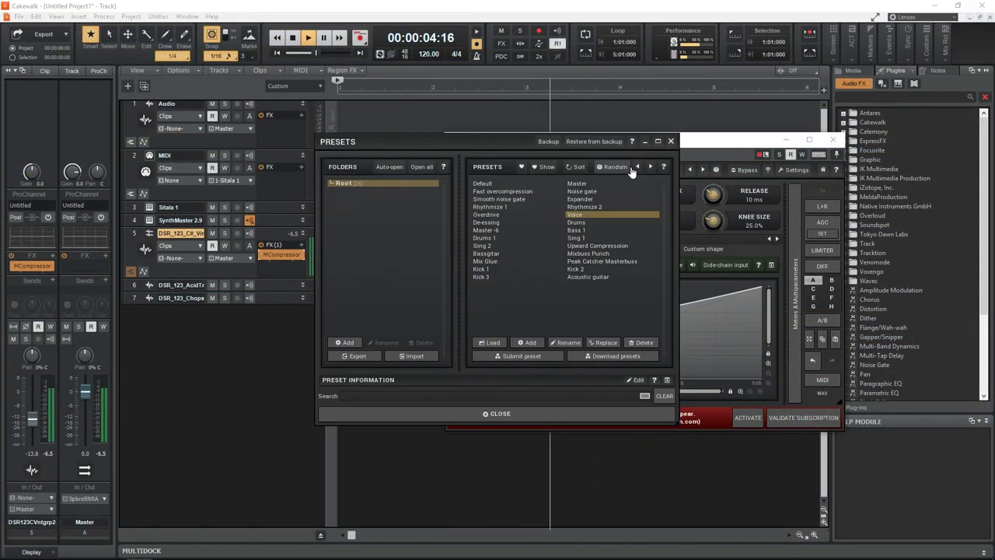
{"action": "left_click", "coordinate": [578, 201]}
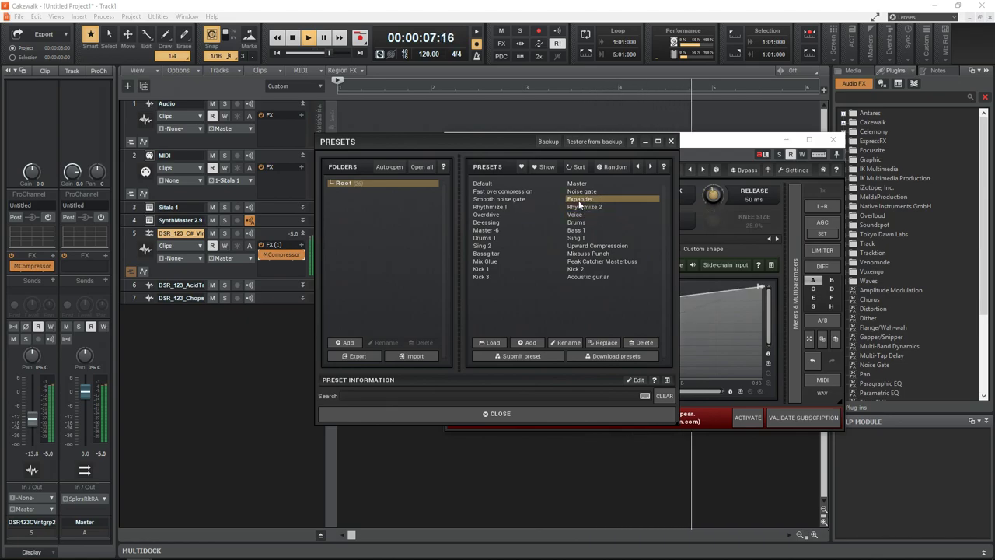
{"action": "left_click", "coordinate": [494, 414]}
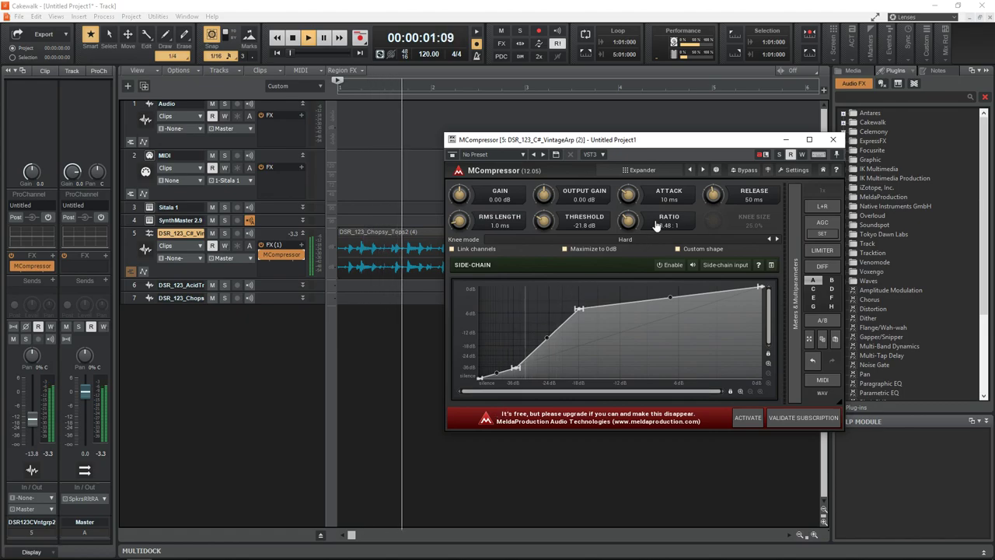
{"action": "left_click", "coordinate": [650, 174]}
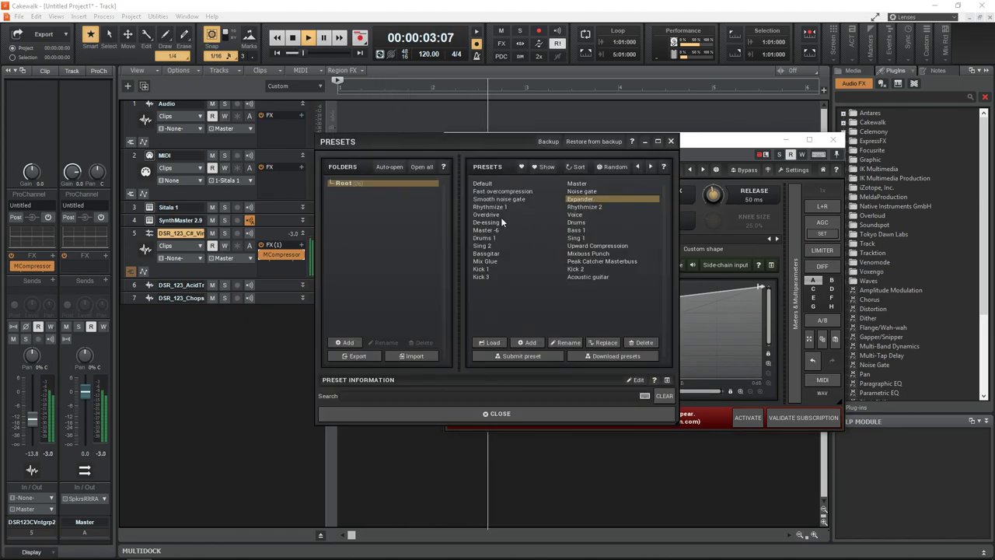
{"action": "left_click", "coordinate": [467, 418]}
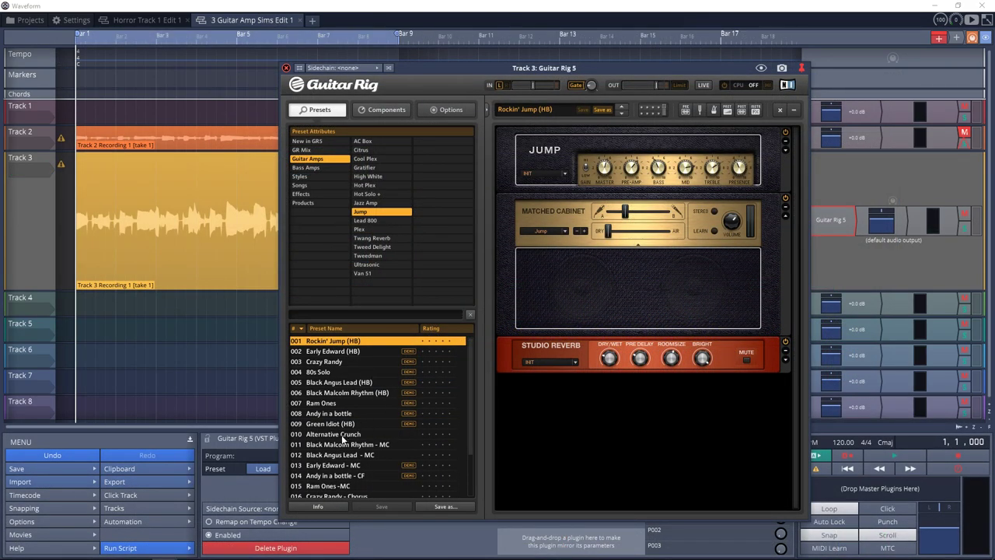
Step: Step through Guitar Rig presets from 010 Alternative Crunch to Crazy Randy - Chorus
{"action": "left_click", "coordinate": [342, 434]}
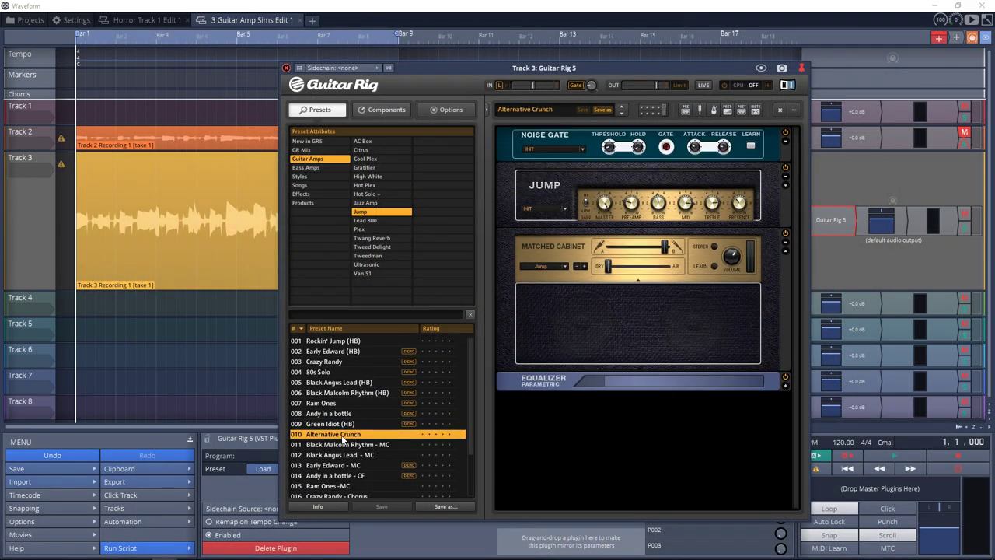
{"action": "left_click", "coordinate": [347, 445]}
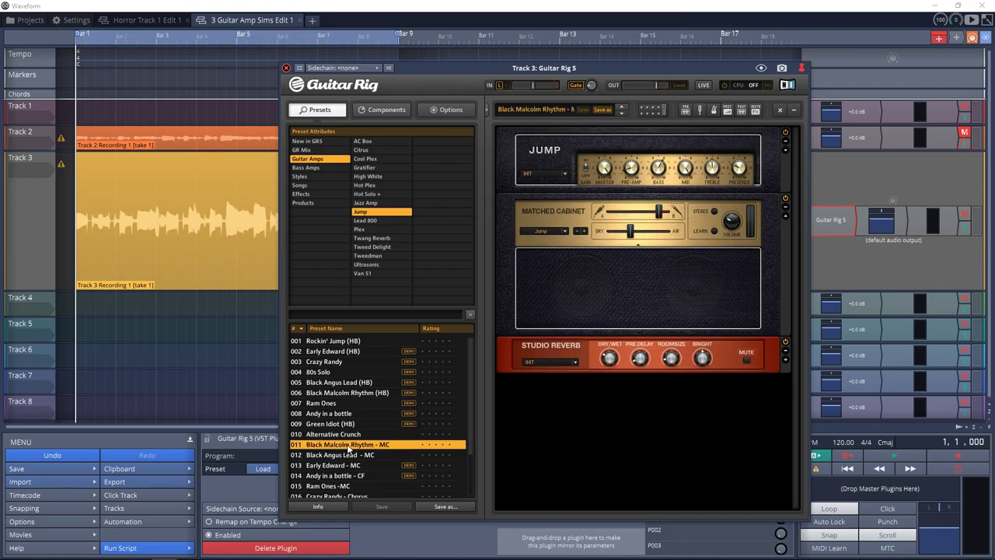
{"action": "left_click", "coordinate": [347, 455]}
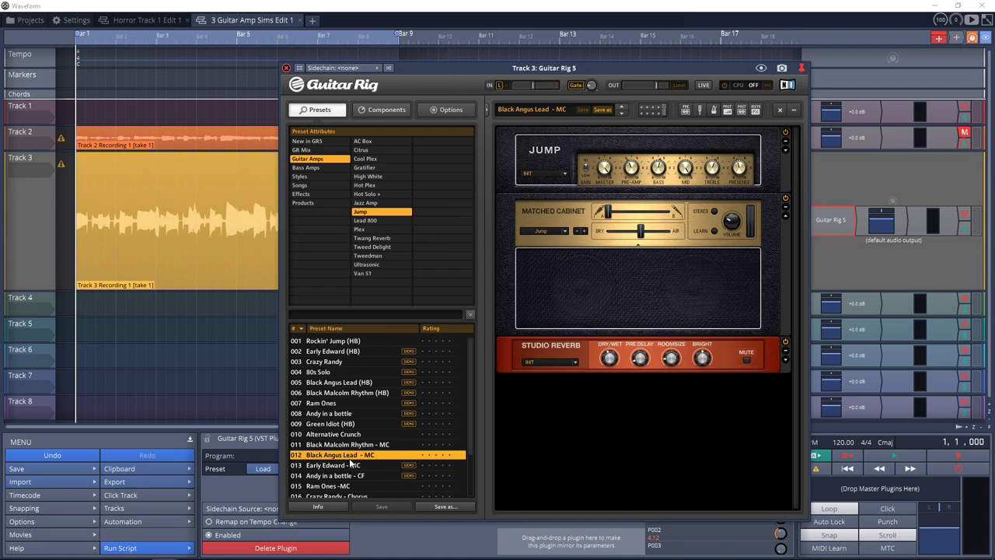
{"action": "scroll", "coordinate": [351, 463], "scroll_direction": "down", "scroll_amount": 1}
{"action": "left_click", "coordinate": [350, 476]}
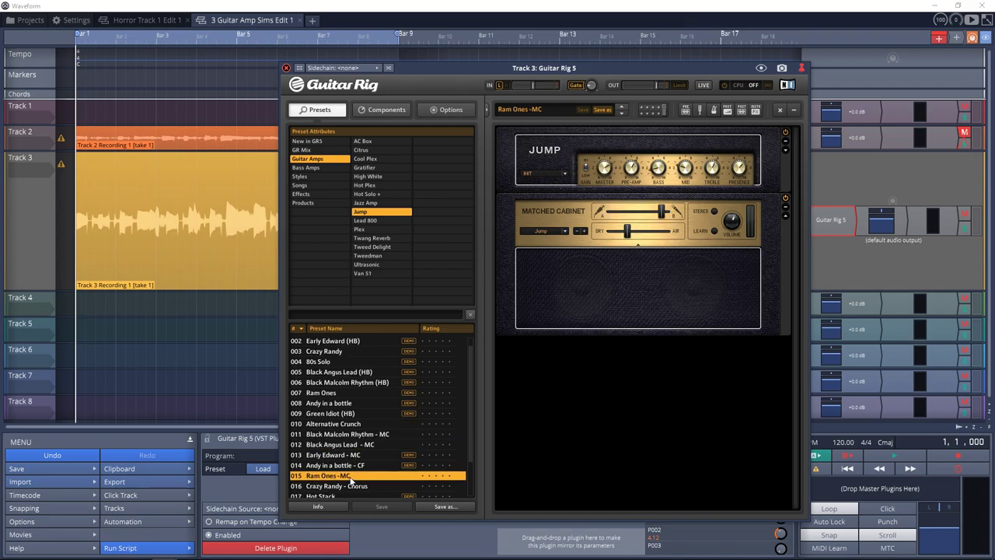
{"action": "left_click", "coordinate": [349, 486]}
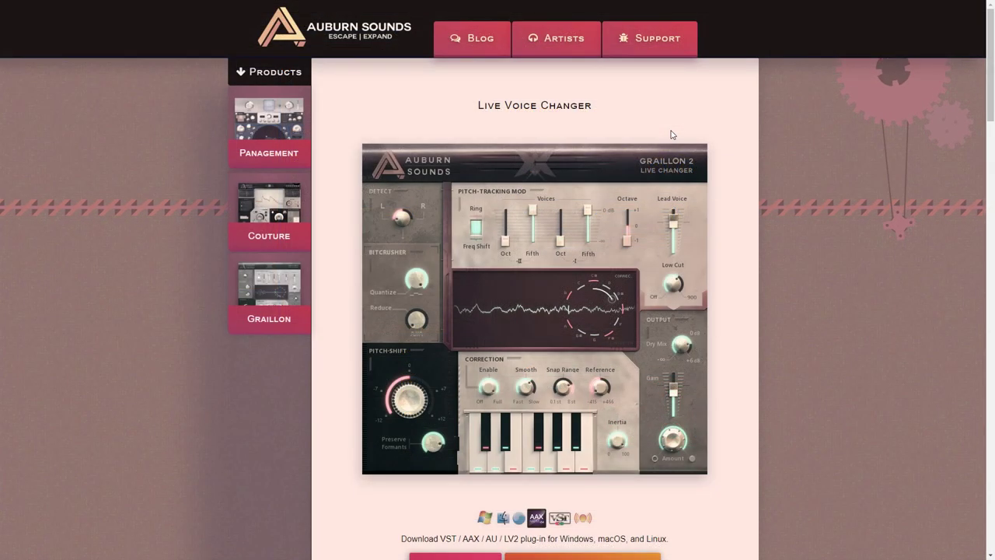
{"action": "scroll", "coordinate": [672, 135], "scroll_direction": "down", "scroll_amount": 6}
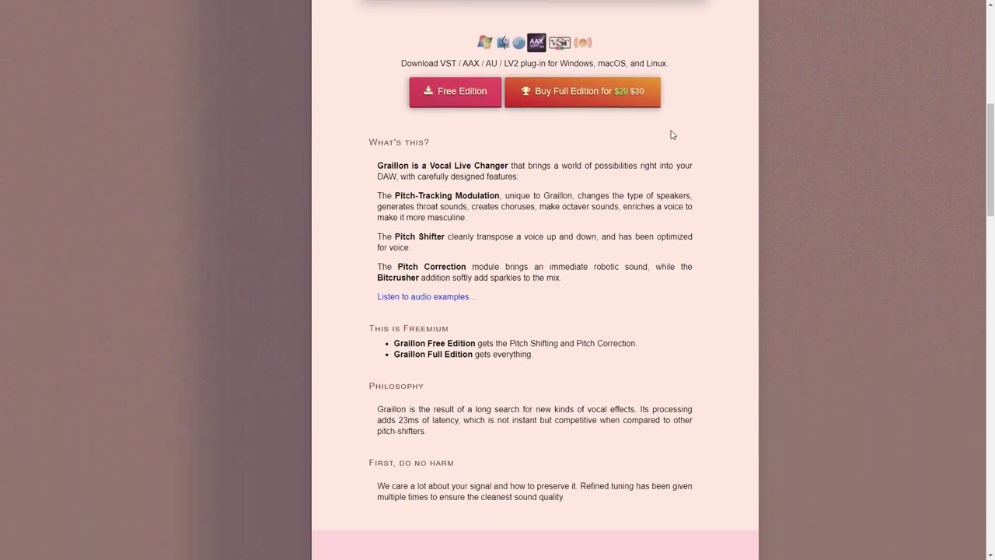
{"action": "scroll", "coordinate": [672, 135], "scroll_direction": "down", "scroll_amount": 1}
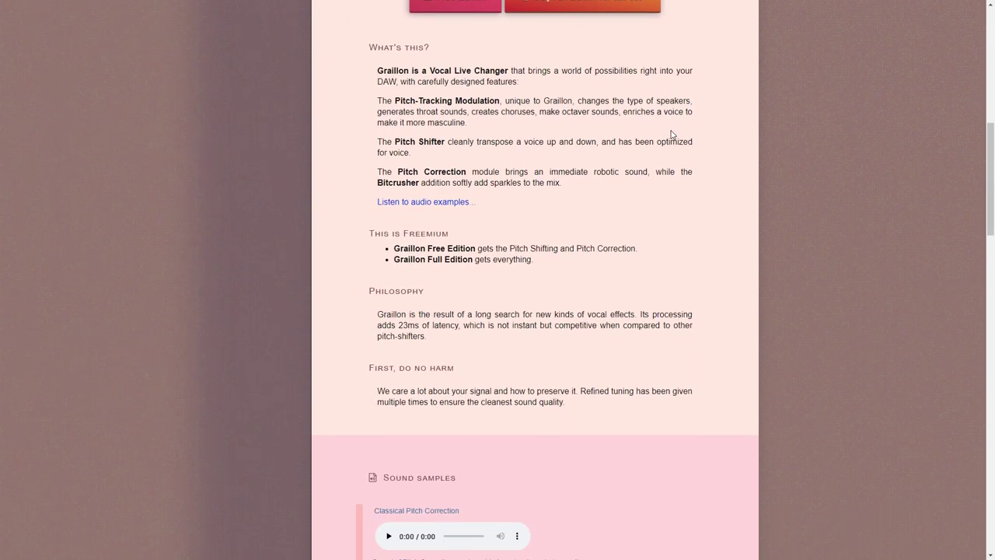
{"action": "scroll", "coordinate": [672, 134], "scroll_direction": "down", "scroll_amount": 7}
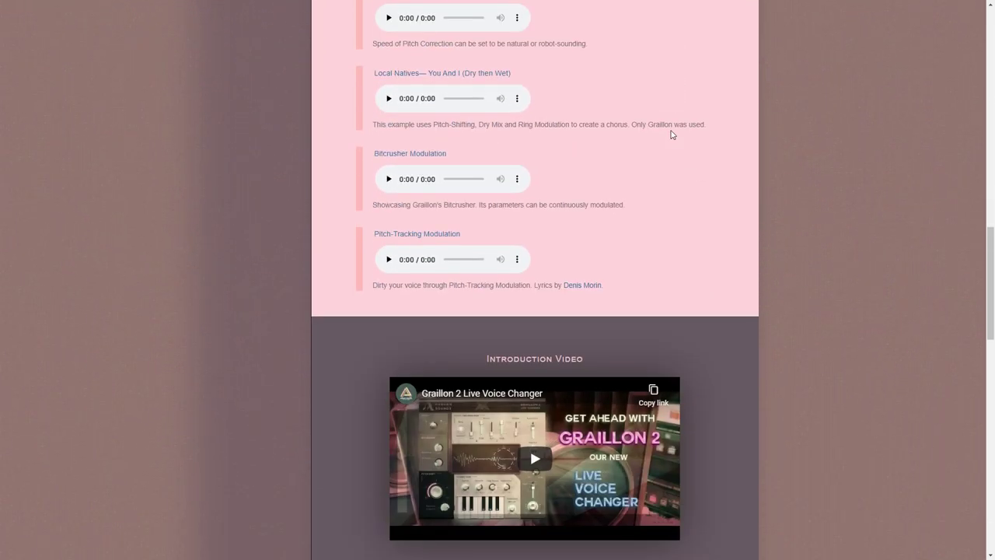
{"action": "scroll", "coordinate": [672, 134], "scroll_direction": "down", "scroll_amount": 3}
{"action": "scroll", "coordinate": [672, 135], "scroll_direction": "down", "scroll_amount": 3}
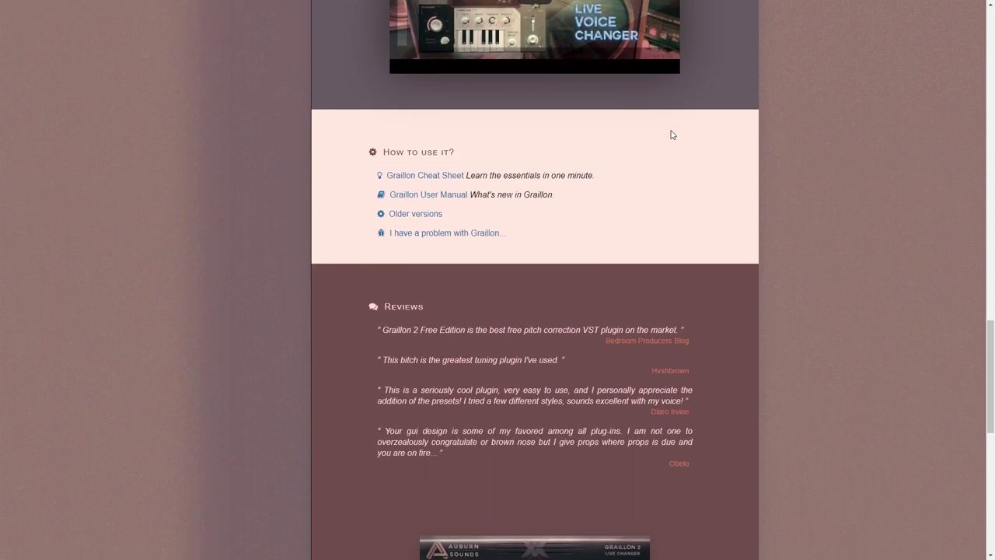
{"action": "scroll", "coordinate": [672, 134], "scroll_direction": "down", "scroll_amount": 3}
{"action": "scroll", "coordinate": [672, 130], "scroll_direction": "down", "scroll_amount": 3}
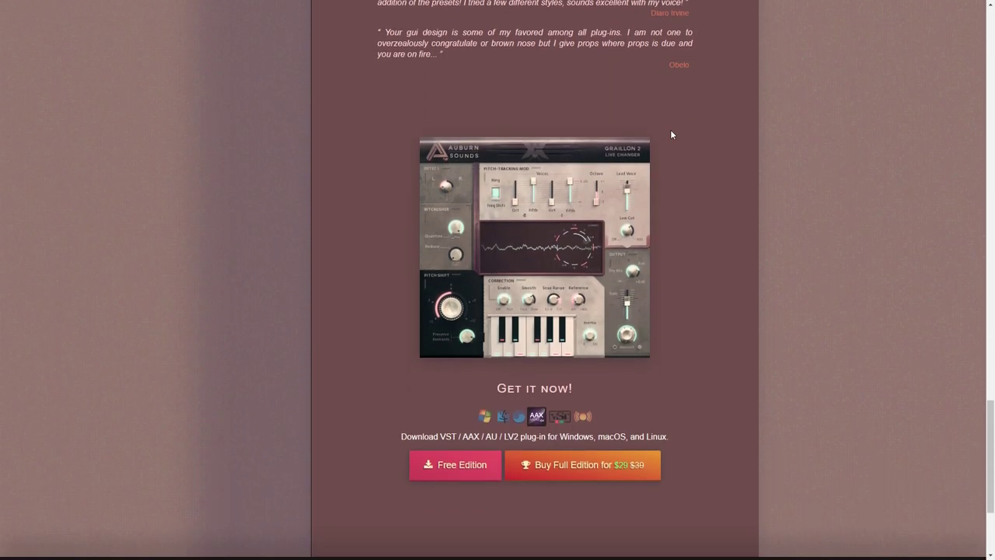
{"action": "scroll", "coordinate": [671, 134], "scroll_direction": "up", "scroll_amount": 15}
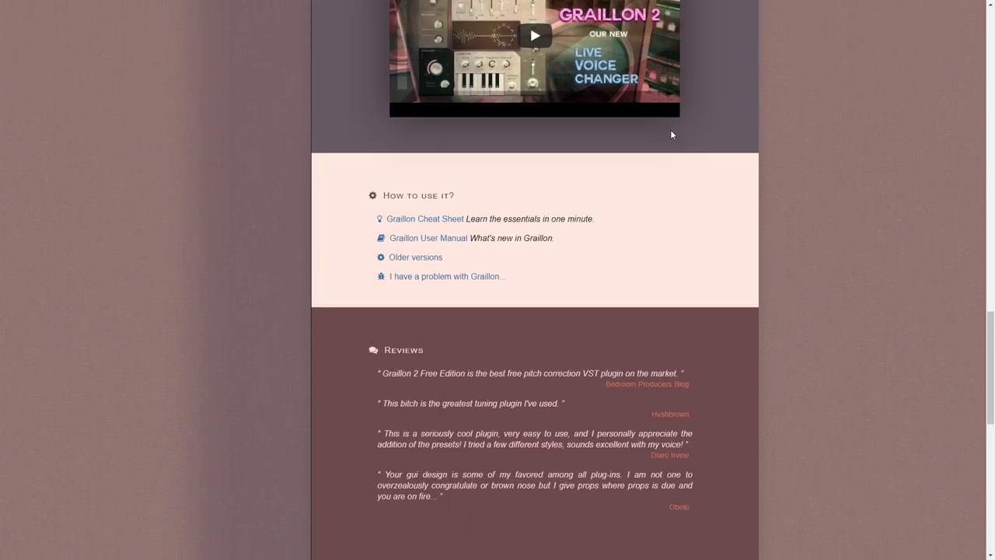
{"action": "scroll", "coordinate": [673, 135], "scroll_direction": "up", "scroll_amount": 8}
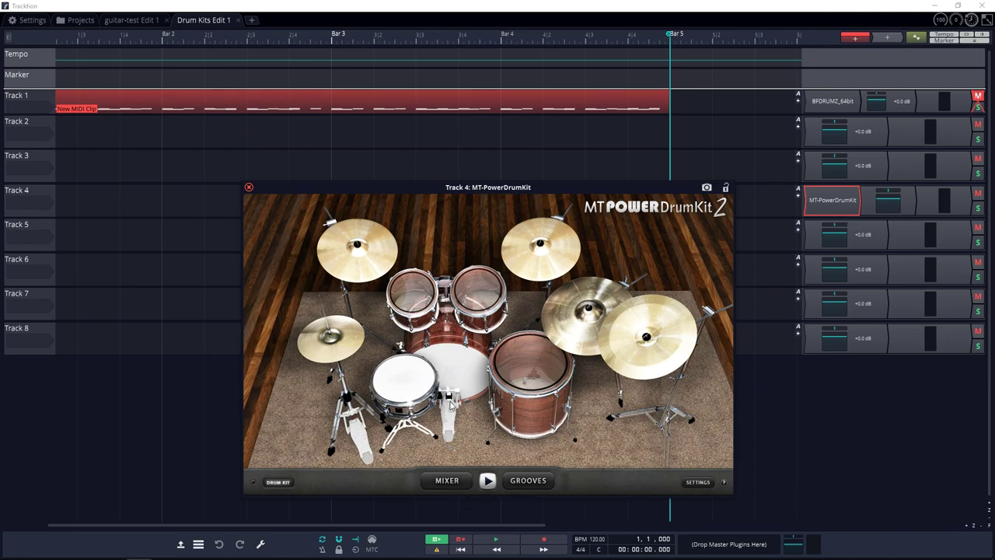
Step: Audition MT PowerDrumKit 2's snare and bass drum
{"action": "left_click", "coordinate": [414, 390]}
{"action": "left_click", "coordinate": [413, 390]}
{"action": "left_click", "coordinate": [448, 371]}
{"action": "left_click", "coordinate": [449, 371]}
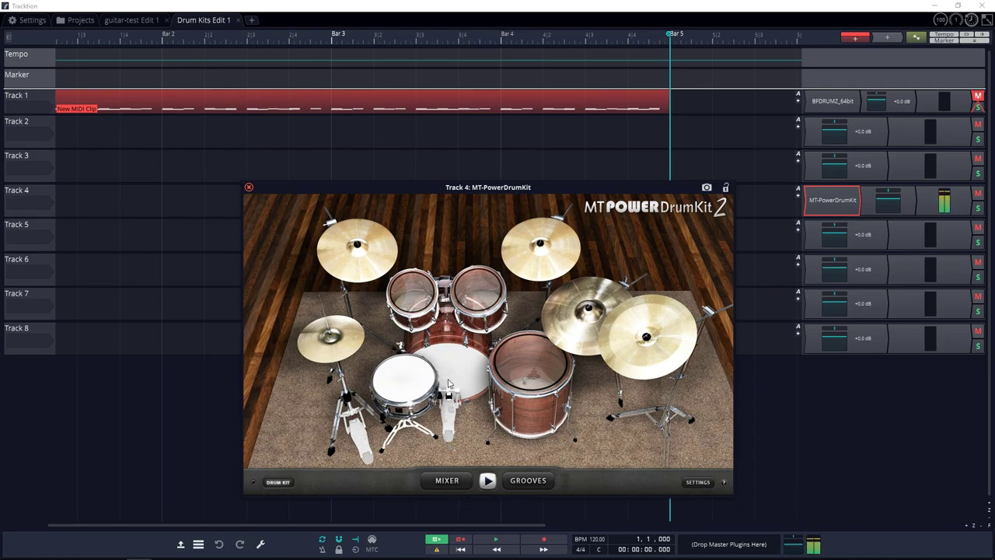
Step: Toggle snare compression off and back on in the drum mixer, then return to the kit
{"action": "left_click", "coordinate": [445, 480]}
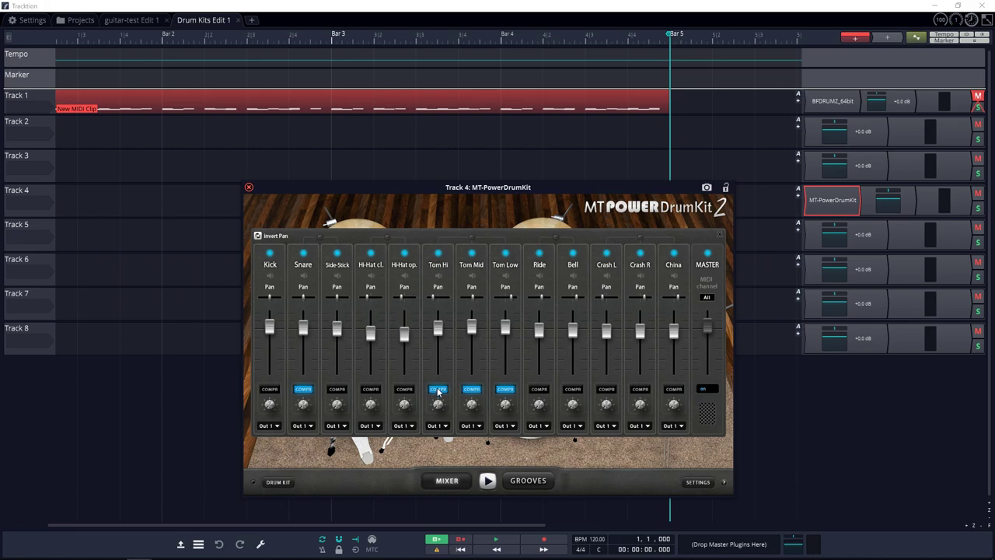
{"action": "left_click", "coordinate": [303, 389]}
{"action": "left_click", "coordinate": [303, 390]}
{"action": "left_click", "coordinate": [267, 484]}
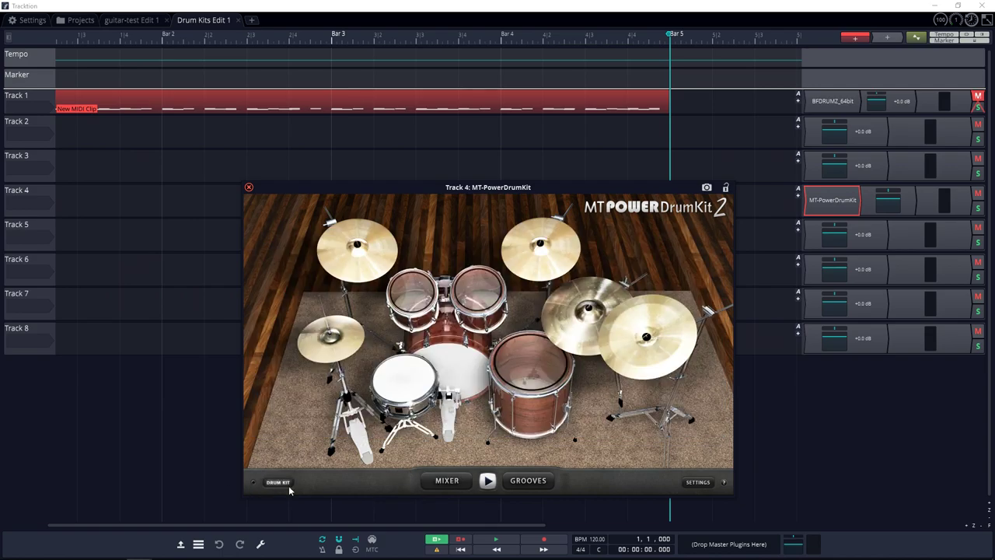
Step: Browse the grooves and pick the 8th Open Hi-Hat groove style
{"action": "left_click", "coordinate": [530, 481]}
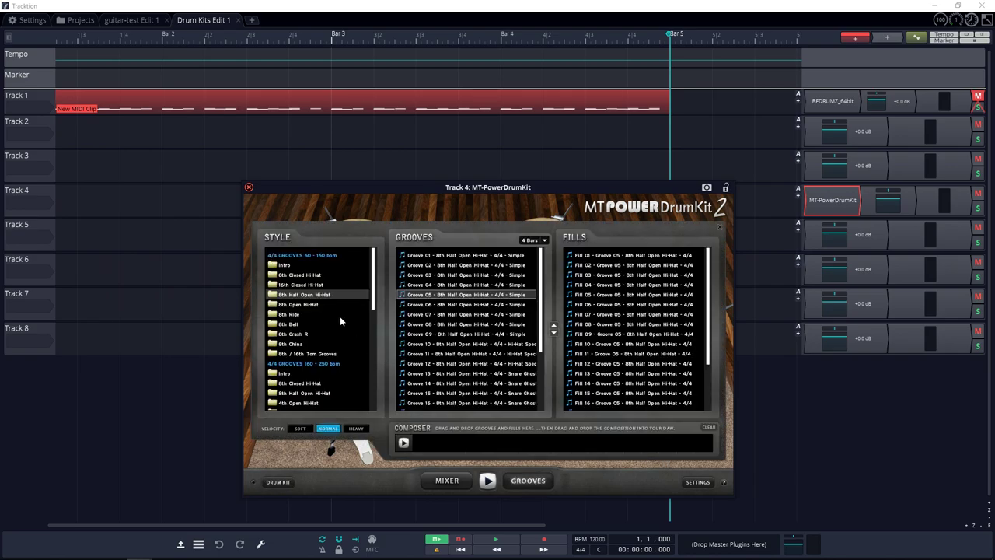
{"action": "left_click", "coordinate": [300, 284]}
{"action": "left_click", "coordinate": [303, 295]}
{"action": "left_click", "coordinate": [295, 305]}
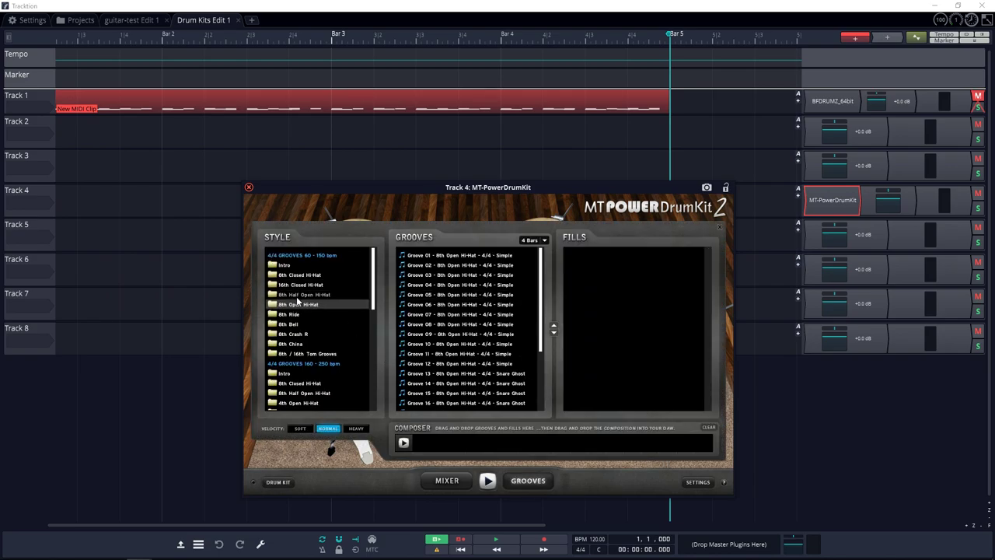
{"action": "left_click", "coordinate": [299, 296]}
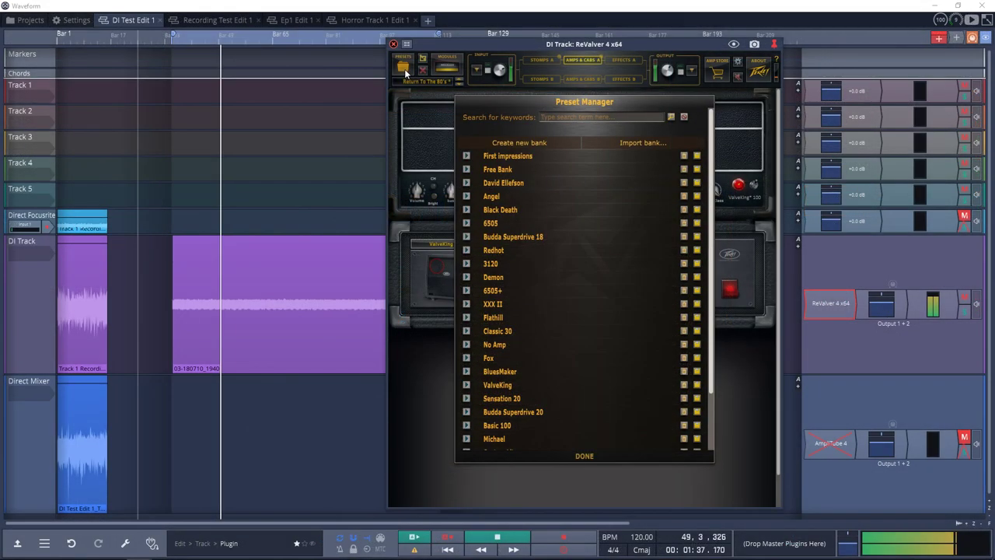
Step: Load the Small Noisy Box preset from ReValver 4's Free Bank
{"action": "left_click", "coordinate": [465, 169]}
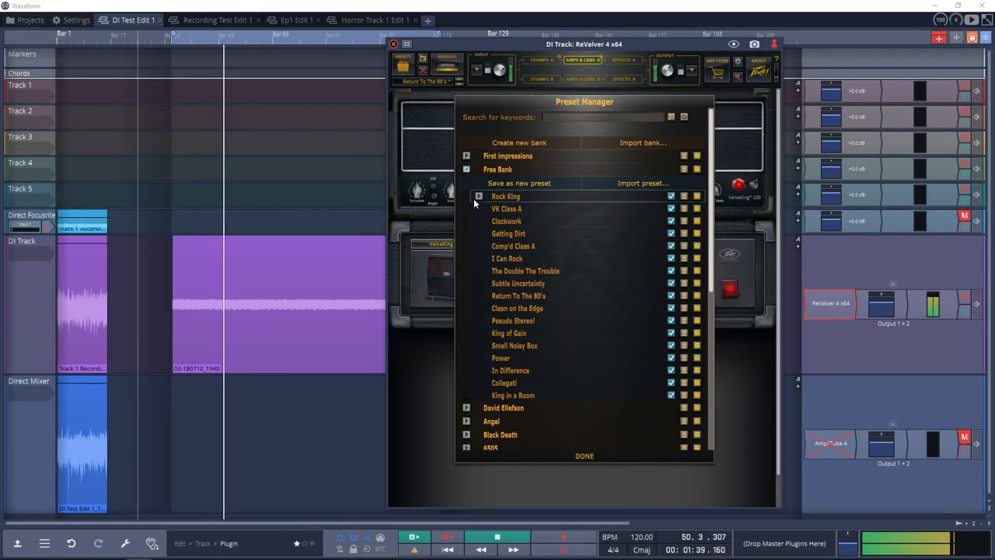
{"action": "left_click", "coordinate": [544, 343]}
{"action": "left_click", "coordinate": [584, 457]}
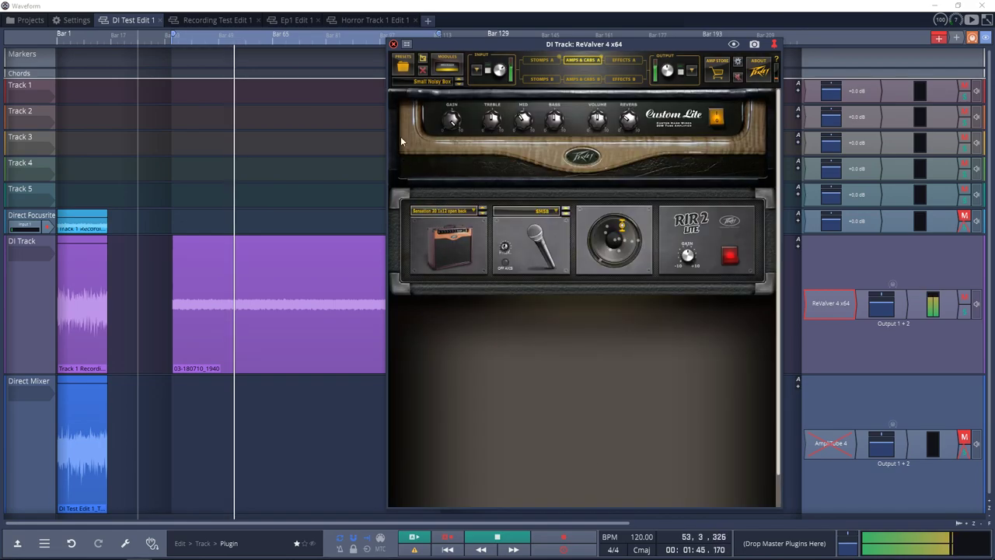
Step: Switch ReValver 4 to the Rock King preset from the Free Bank
{"action": "left_click", "coordinate": [403, 64]}
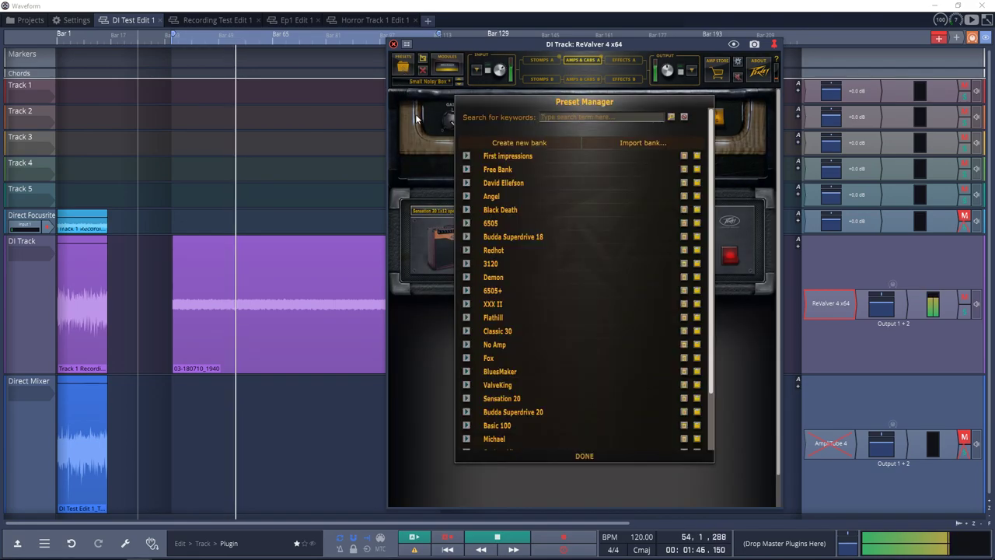
{"action": "left_click", "coordinate": [490, 168]}
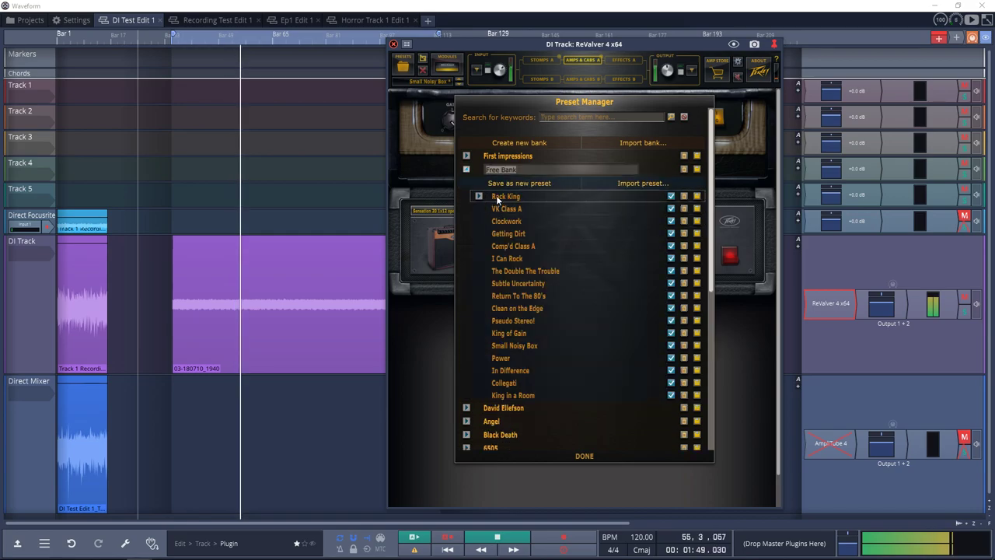
{"action": "left_click", "coordinate": [496, 196]}
{"action": "left_click", "coordinate": [576, 457]}
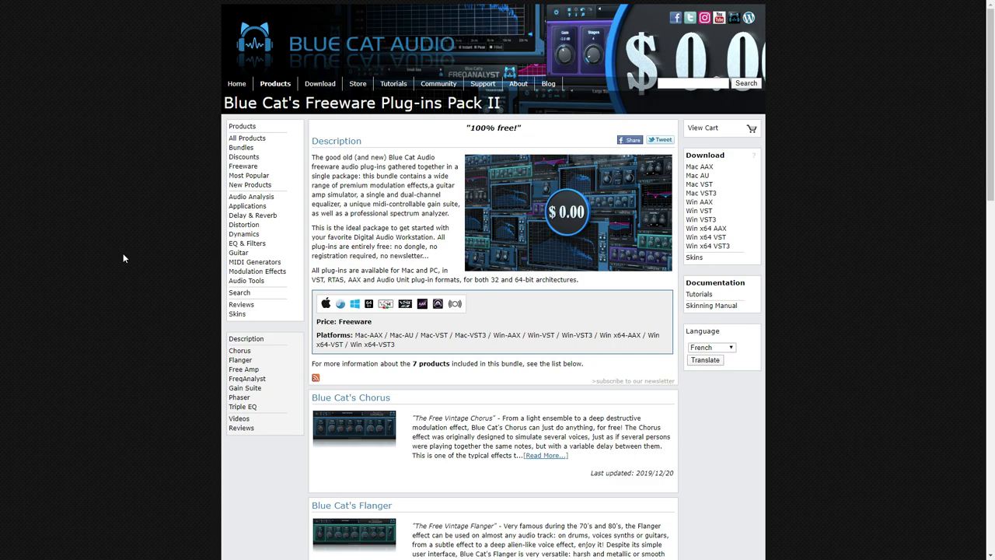
{"action": "scroll", "coordinate": [122, 253], "scroll_direction": "down", "scroll_amount": 4}
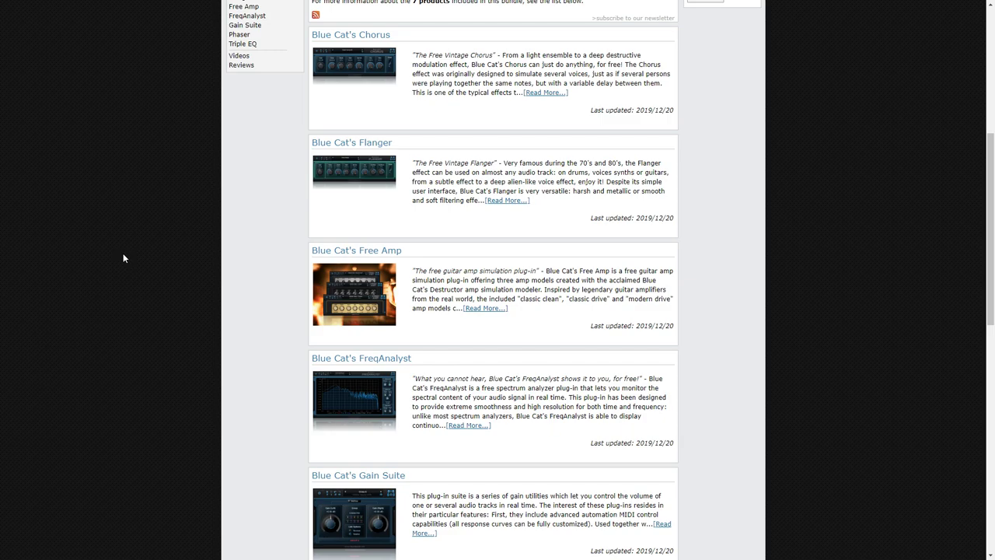
{"action": "scroll", "coordinate": [123, 252], "scroll_direction": "down", "scroll_amount": 3}
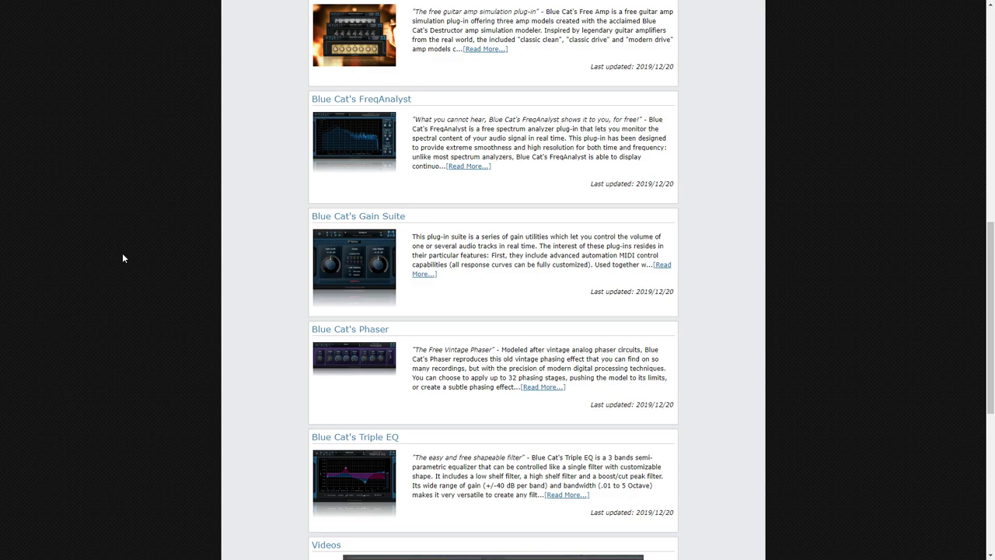
{"action": "scroll", "coordinate": [122, 253], "scroll_direction": "up", "scroll_amount": 4}
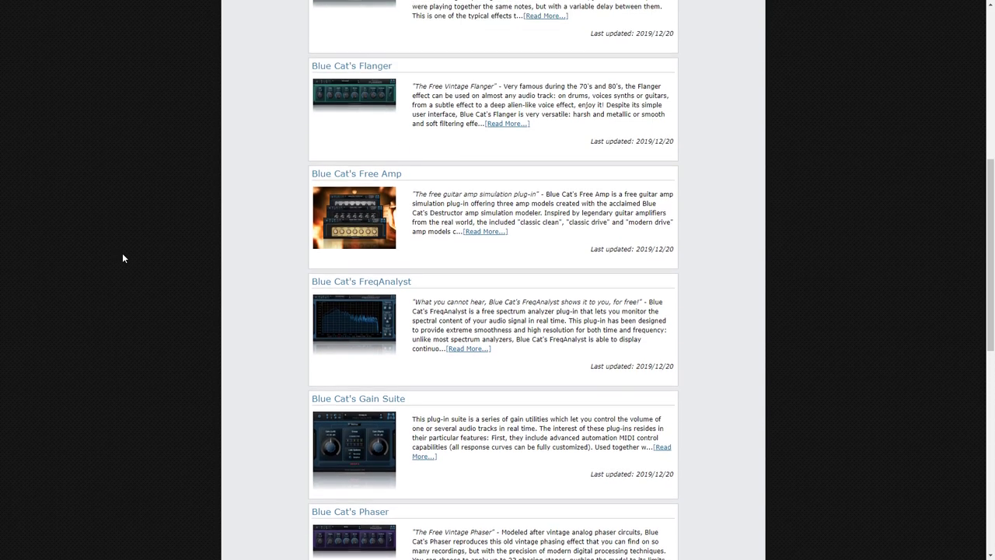
{"action": "scroll", "coordinate": [122, 254], "scroll_direction": "up", "scroll_amount": 2}
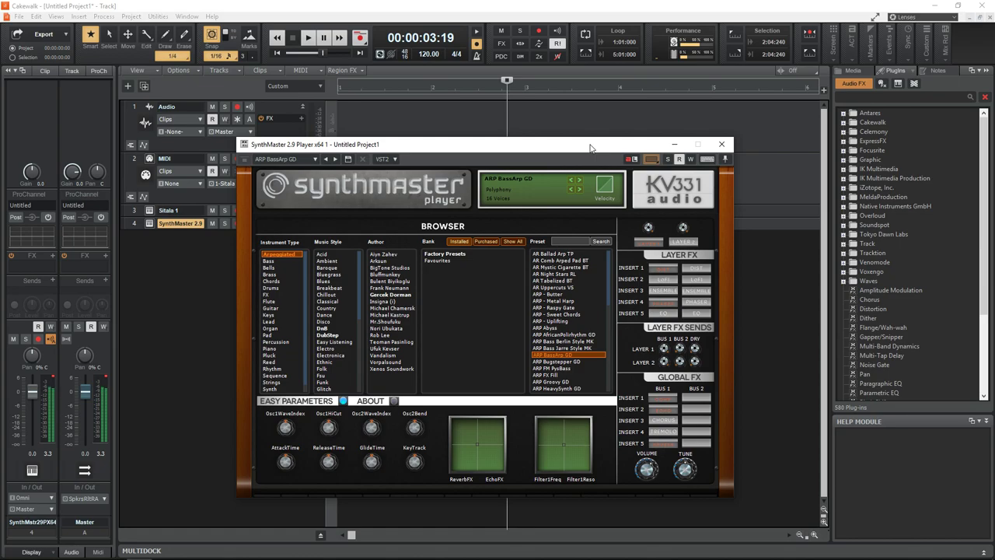
Step: Load the ARP FX Fill preset from SynthMaster Player's preset list
{"action": "left_click", "coordinate": [568, 373]}
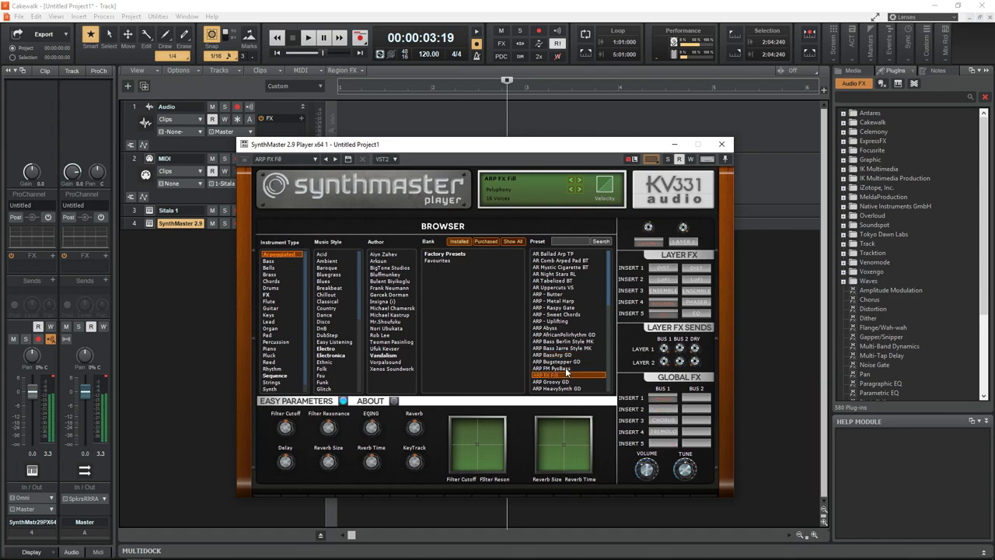
Step: Filter the SynthMaster Player presets to the Bass instrument type
{"action": "left_click", "coordinate": [269, 261]}
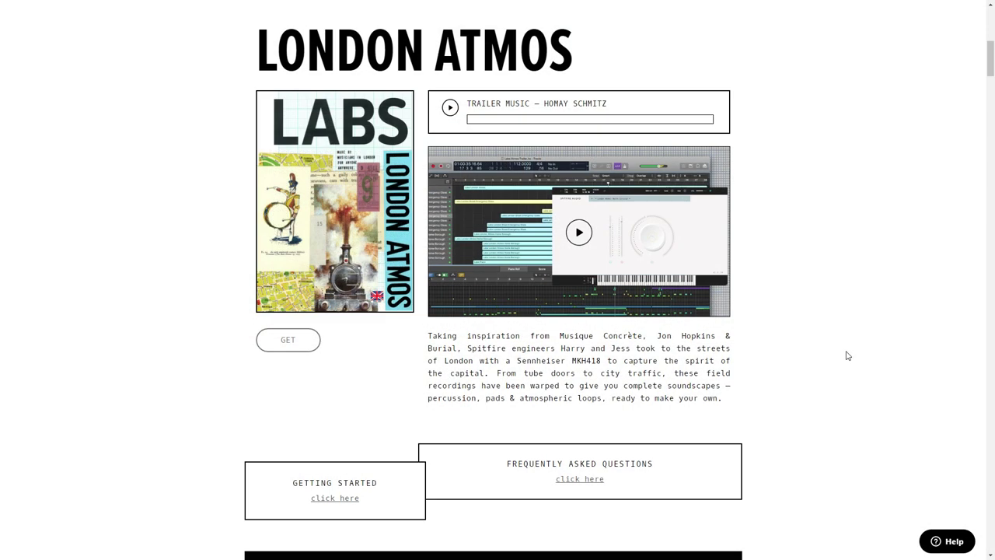
Step: Scroll the Spitfire LABS page past Strings, Hand Bells and Frozen Strings to Synth Pads
{"action": "scroll", "coordinate": [844, 353], "scroll_direction": "down", "scroll_amount": 4}
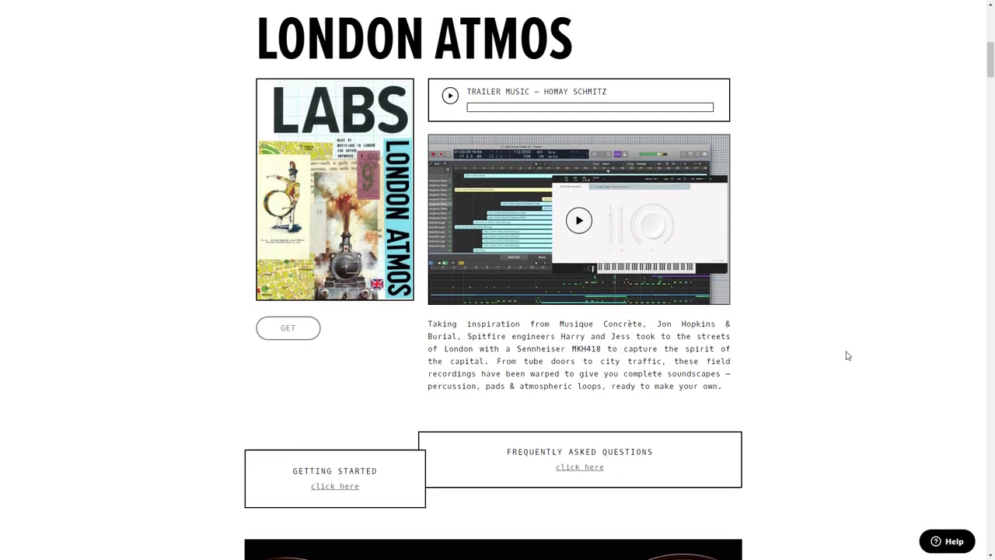
{"action": "scroll", "coordinate": [843, 359], "scroll_direction": "down", "scroll_amount": 6}
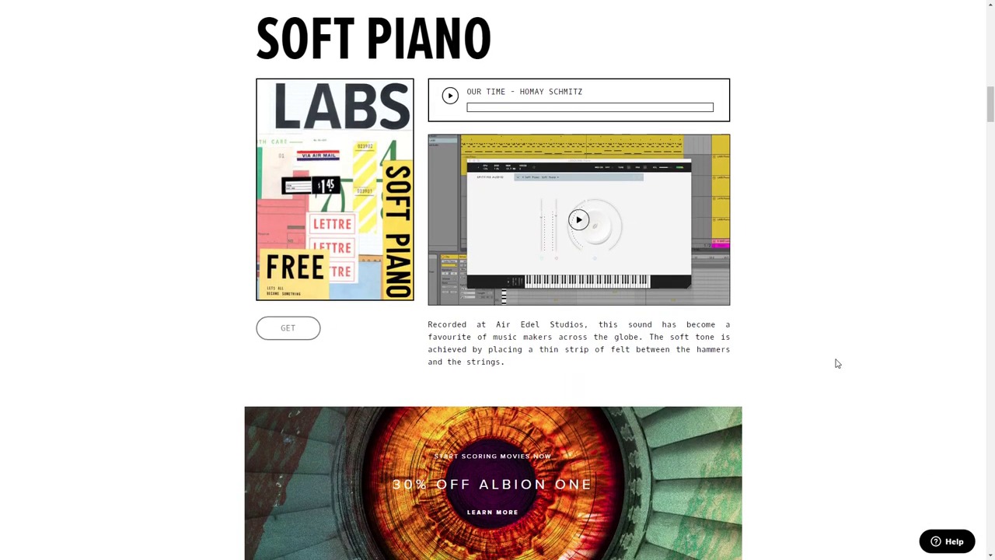
{"action": "scroll", "coordinate": [835, 365], "scroll_direction": "down", "scroll_amount": 6}
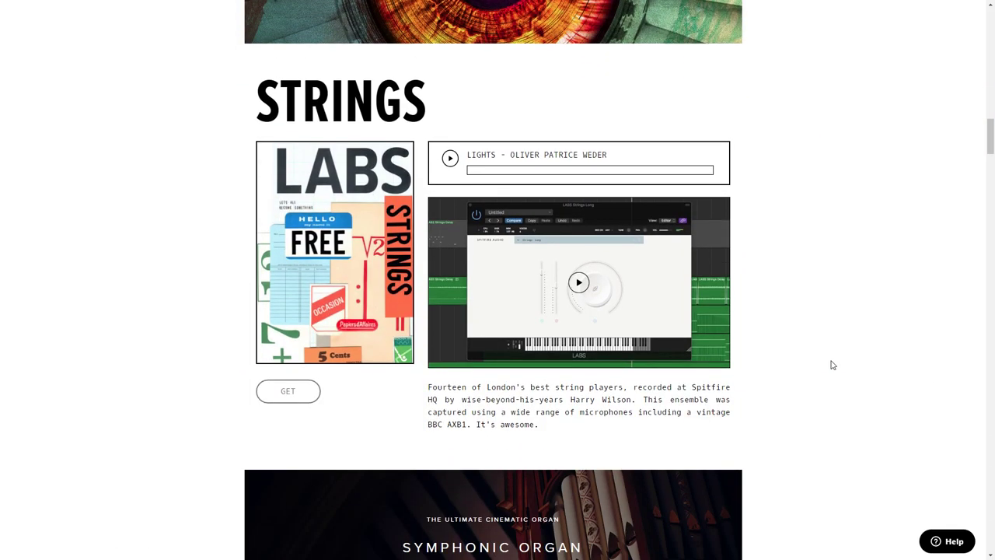
{"action": "scroll", "coordinate": [831, 364], "scroll_direction": "down", "scroll_amount": 6}
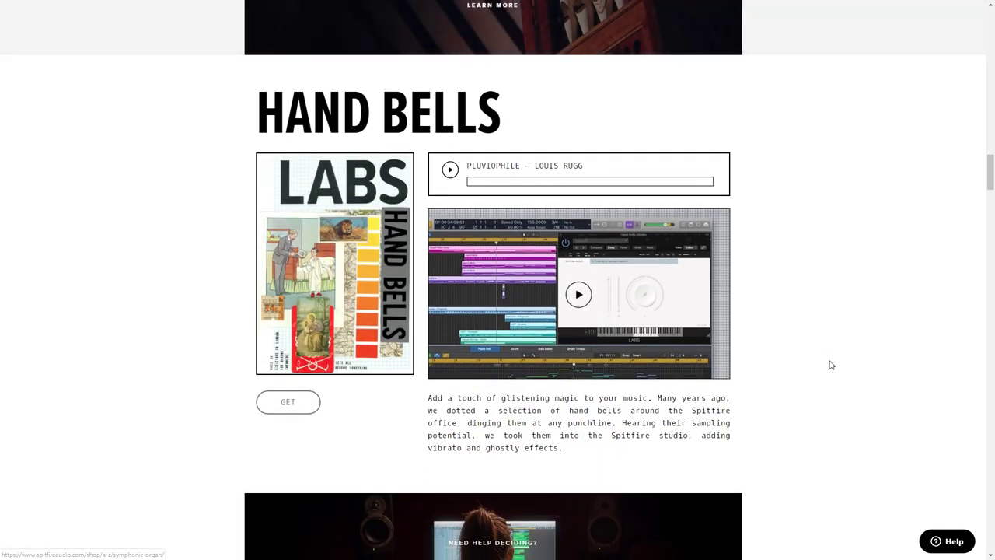
{"action": "scroll", "coordinate": [831, 364], "scroll_direction": "down", "scroll_amount": 7}
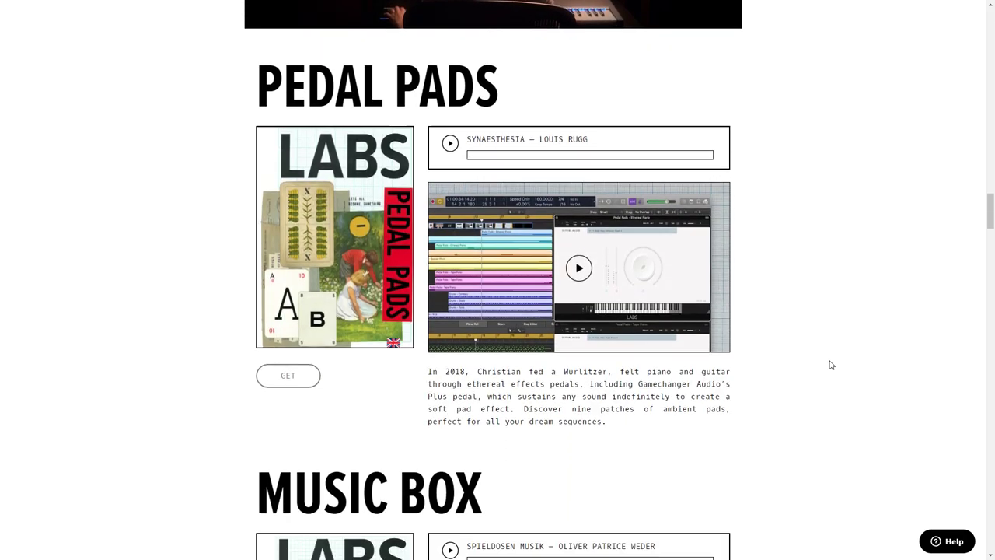
{"action": "scroll", "coordinate": [831, 365], "scroll_direction": "down", "scroll_amount": 5}
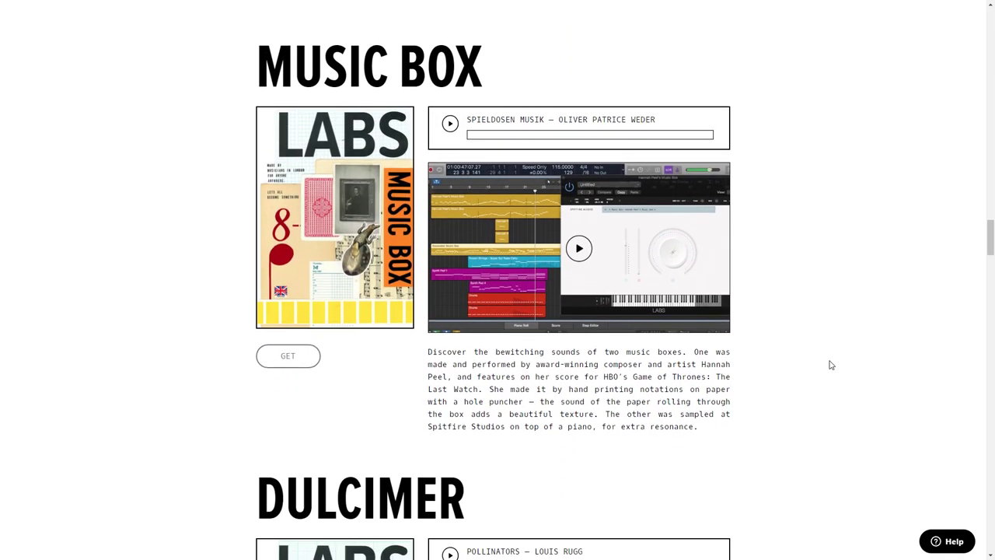
{"action": "scroll", "coordinate": [830, 365], "scroll_direction": "down", "scroll_amount": 7}
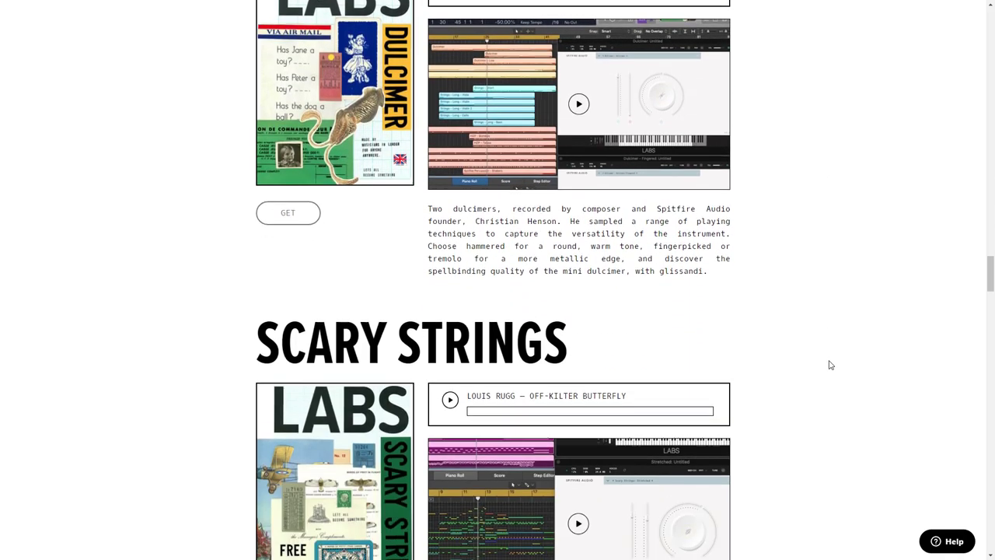
{"action": "scroll", "coordinate": [831, 365], "scroll_direction": "down", "scroll_amount": 7}
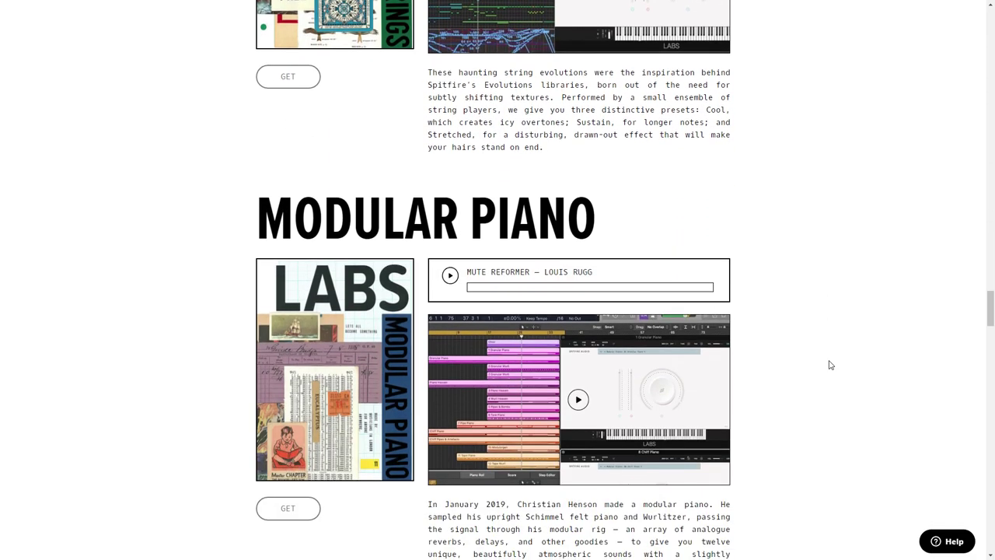
{"action": "scroll", "coordinate": [829, 365], "scroll_direction": "down", "scroll_amount": 5}
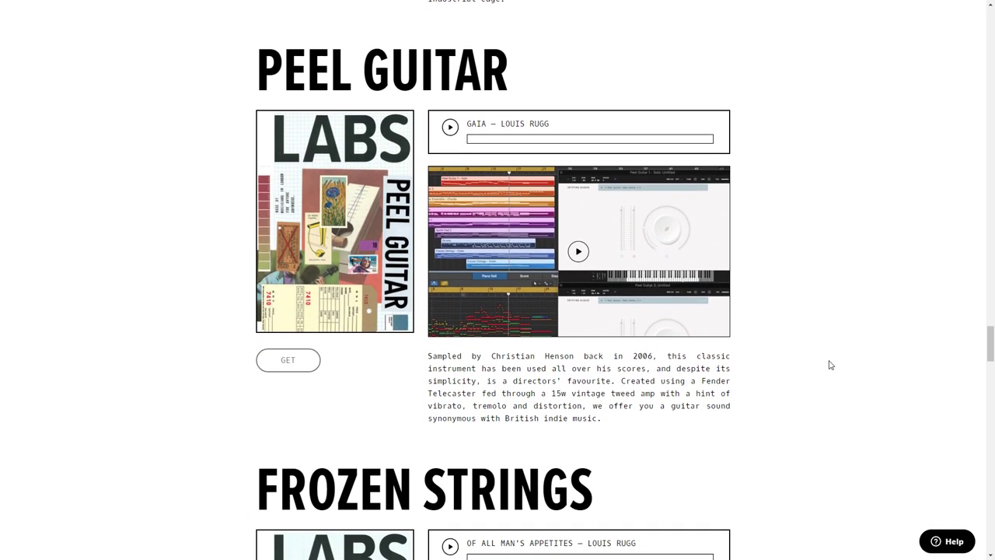
{"action": "scroll", "coordinate": [829, 365], "scroll_direction": "down", "scroll_amount": 7}
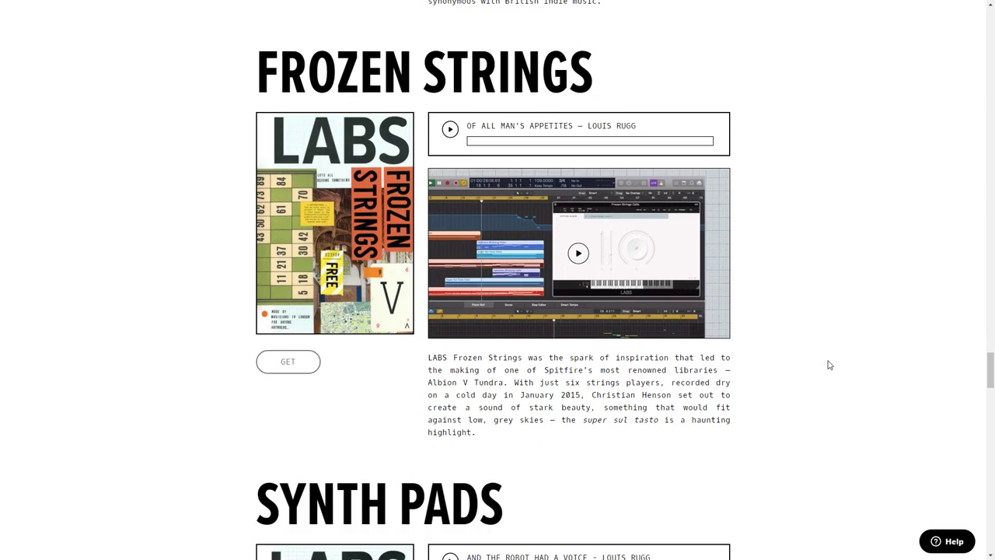
{"action": "scroll", "coordinate": [828, 364], "scroll_direction": "down", "scroll_amount": 2}
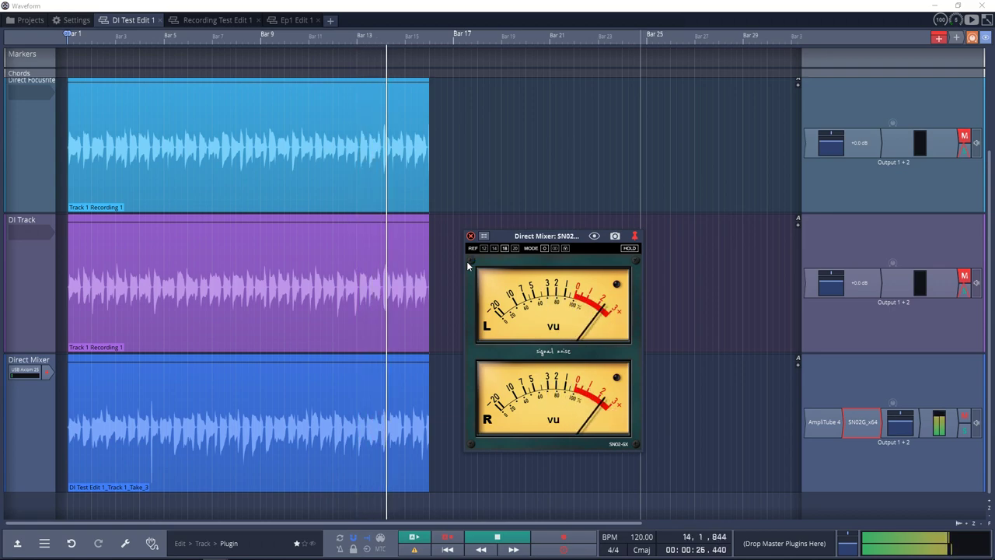
Step: Set the SN02 meter reference level to 12 and replay the guitar from bar 1
{"action": "left_click", "coordinate": [484, 248]}
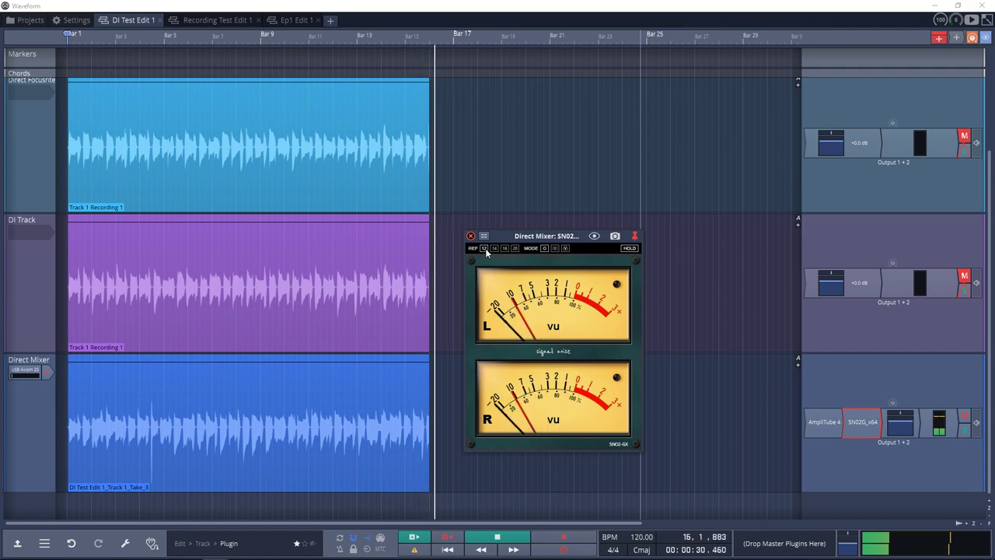
{"action": "key", "text": "space"}
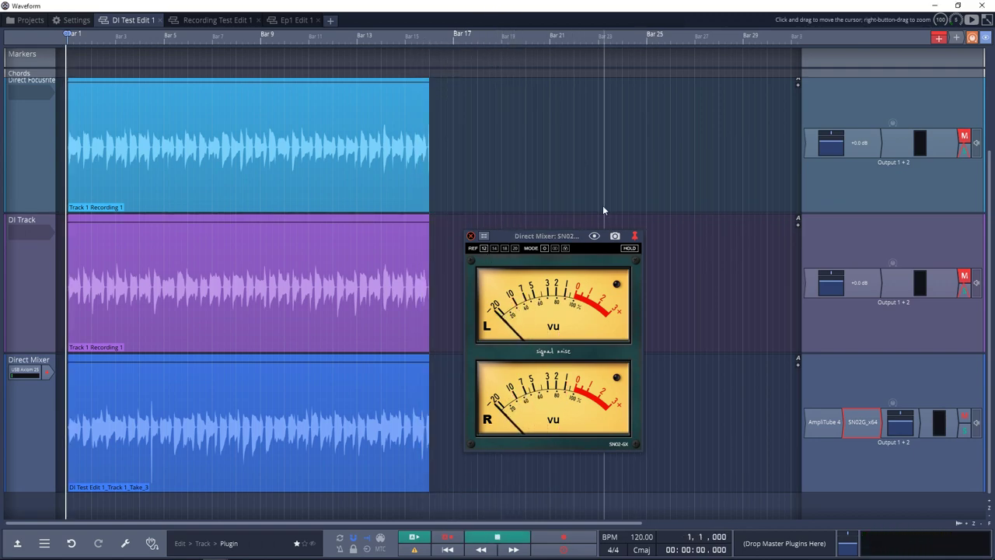
{"action": "key", "text": "space"}
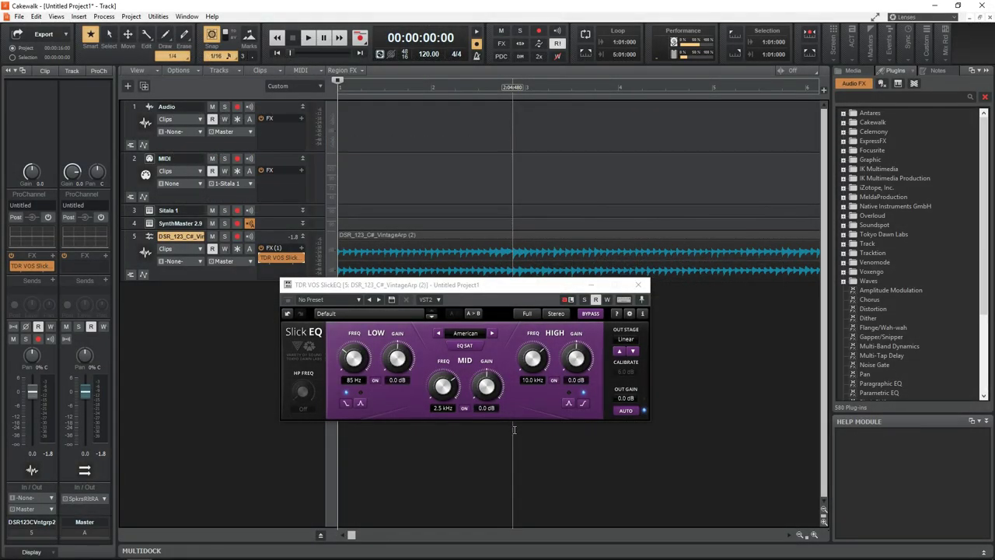
Step: Cycle Slick EQ twice through British, German and Soviet back to American, then disable the LOW band
{"action": "left_click", "coordinate": [492, 333]}
{"action": "left_click", "coordinate": [492, 333]}
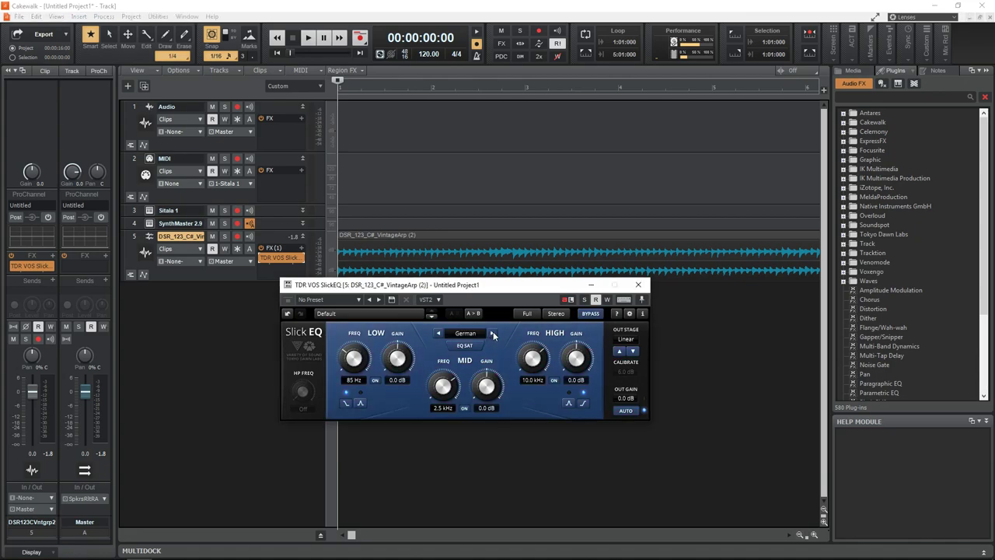
{"action": "left_click", "coordinate": [492, 333]}
{"action": "left_click", "coordinate": [492, 333]}
{"action": "left_click", "coordinate": [492, 333]}
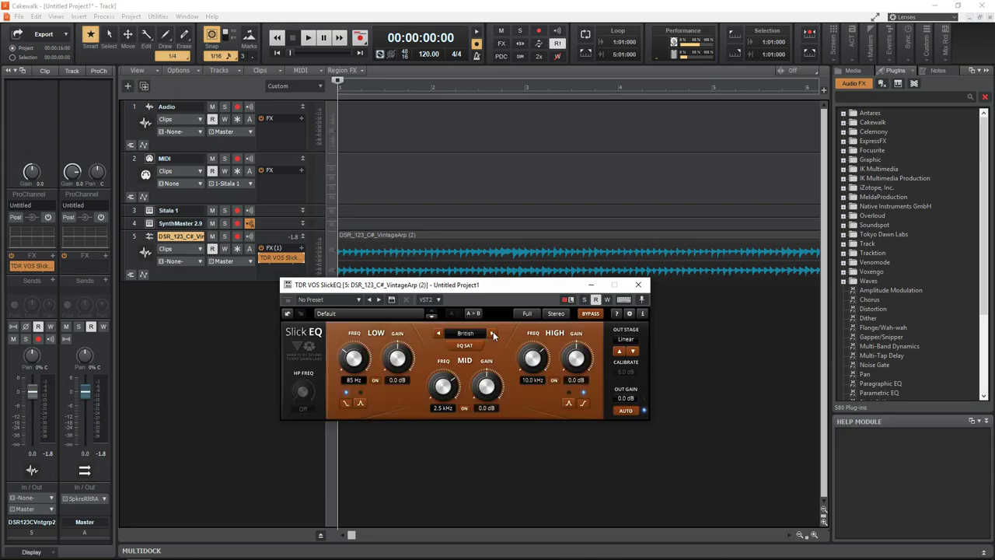
{"action": "left_click", "coordinate": [492, 333]}
{"action": "left_click", "coordinate": [492, 332]}
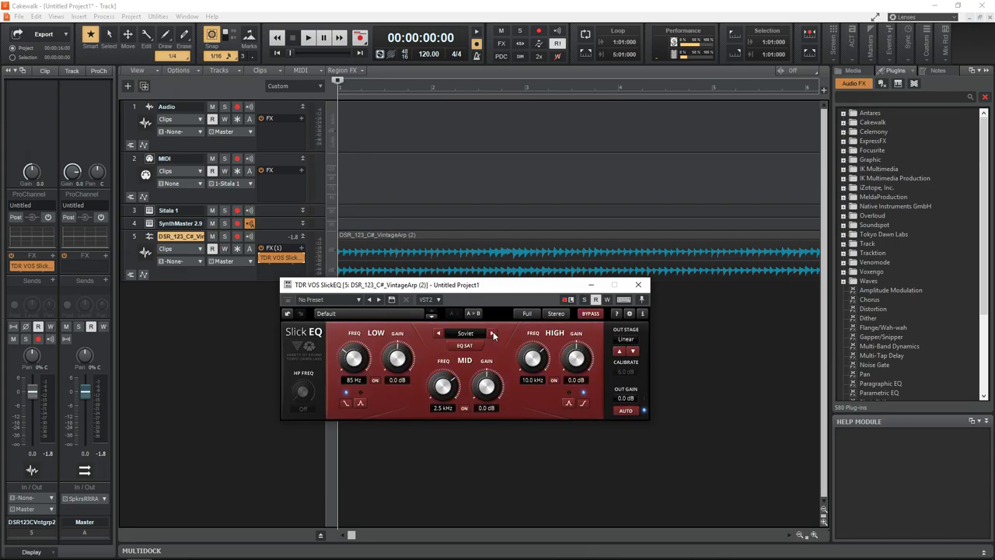
{"action": "left_click", "coordinate": [492, 332]}
{"action": "left_click", "coordinate": [376, 380]}
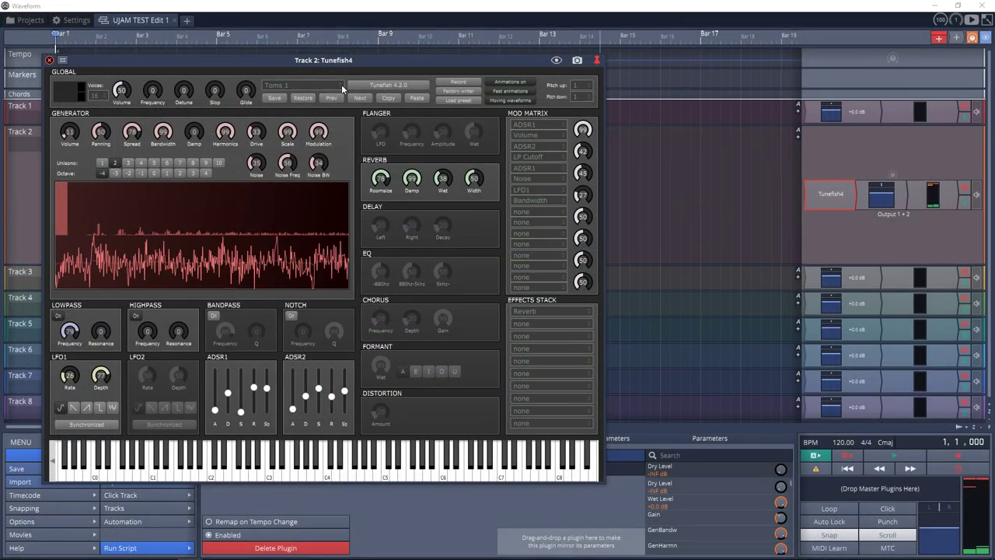
Step: Load Tunefish4's Oioi Bass 1 preset and audition it on several keys
{"action": "left_click", "coordinate": [341, 84]}
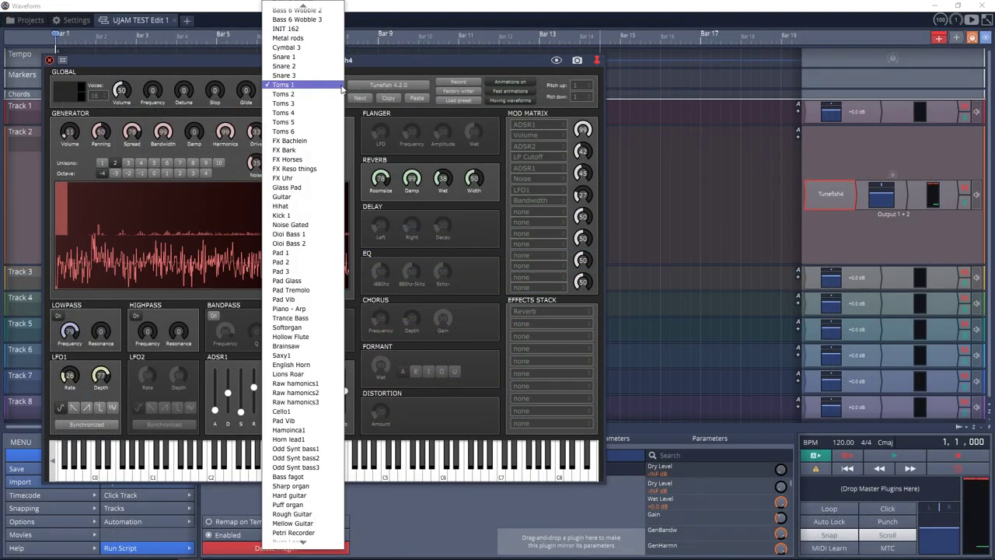
{"action": "left_click", "coordinate": [291, 233]}
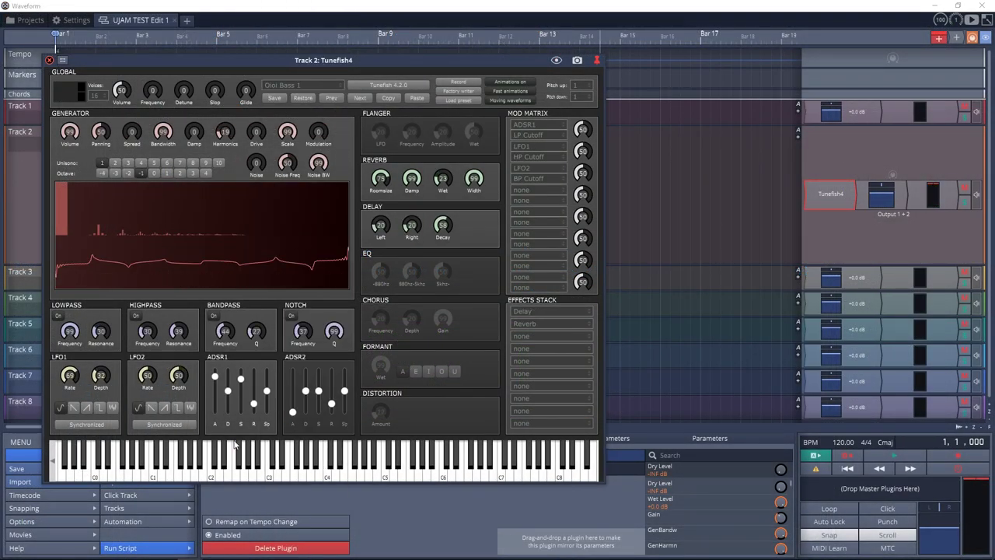
{"action": "left_click", "coordinate": [211, 470]}
{"action": "left_click", "coordinate": [220, 470]}
{"action": "left_click", "coordinate": [227, 470]}
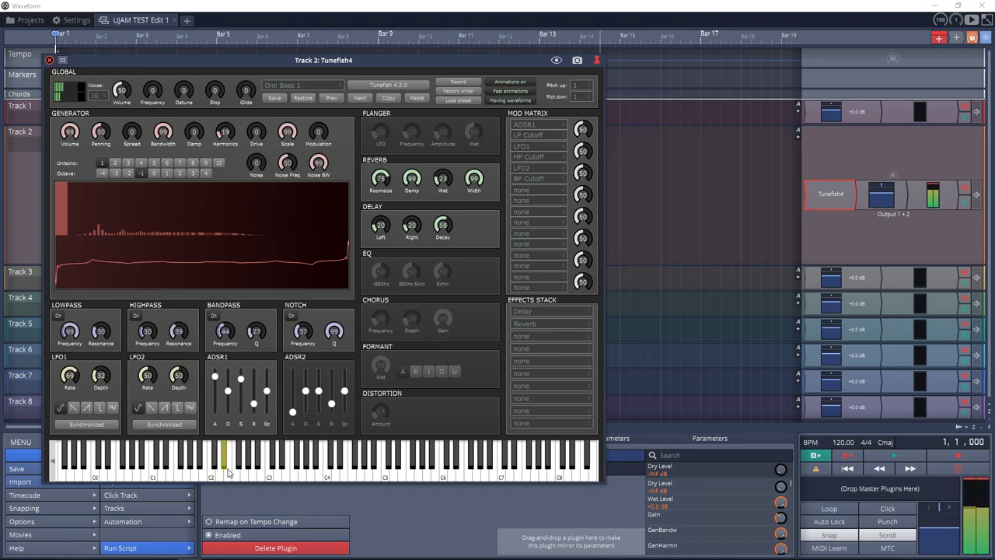
{"action": "left_click", "coordinate": [259, 471]}
{"action": "left_click", "coordinate": [236, 470]}
{"action": "left_click", "coordinate": [197, 471]}
{"action": "left_click", "coordinate": [179, 470]}
{"action": "left_click", "coordinate": [172, 470]}
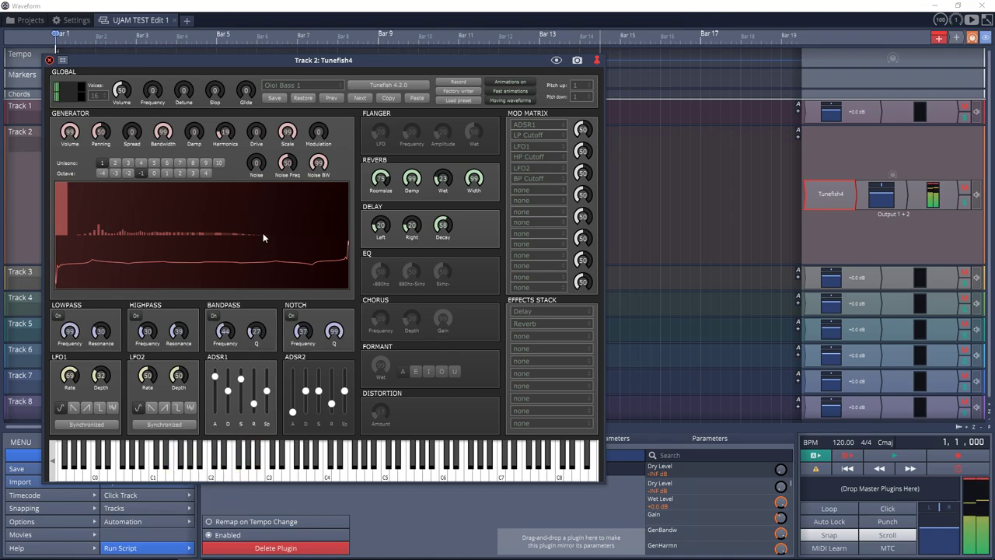
Step: Switch to the Odd Synt bass2 preset and audition it across low and high keys
{"action": "left_click", "coordinate": [340, 85]}
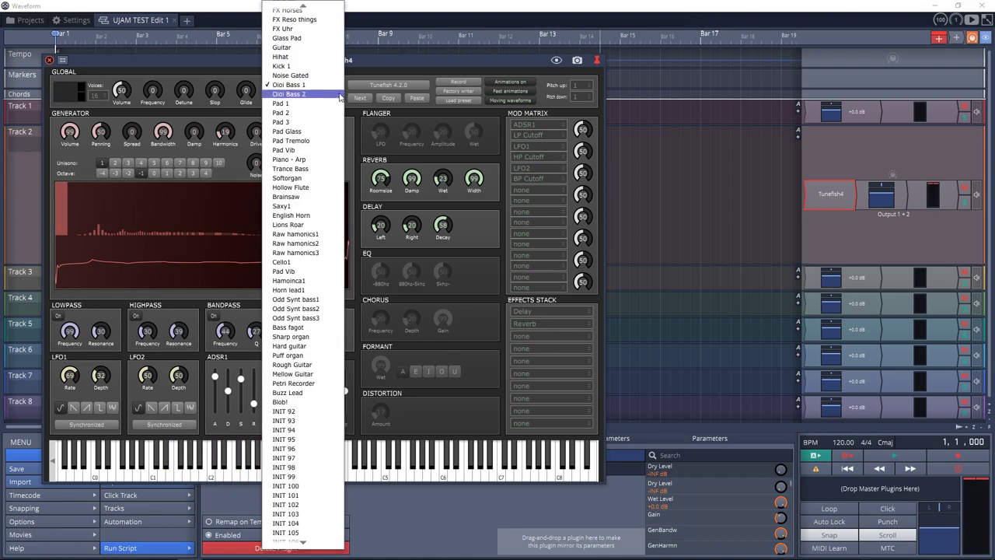
{"action": "left_click", "coordinate": [330, 309]}
{"action": "left_click", "coordinate": [274, 466]}
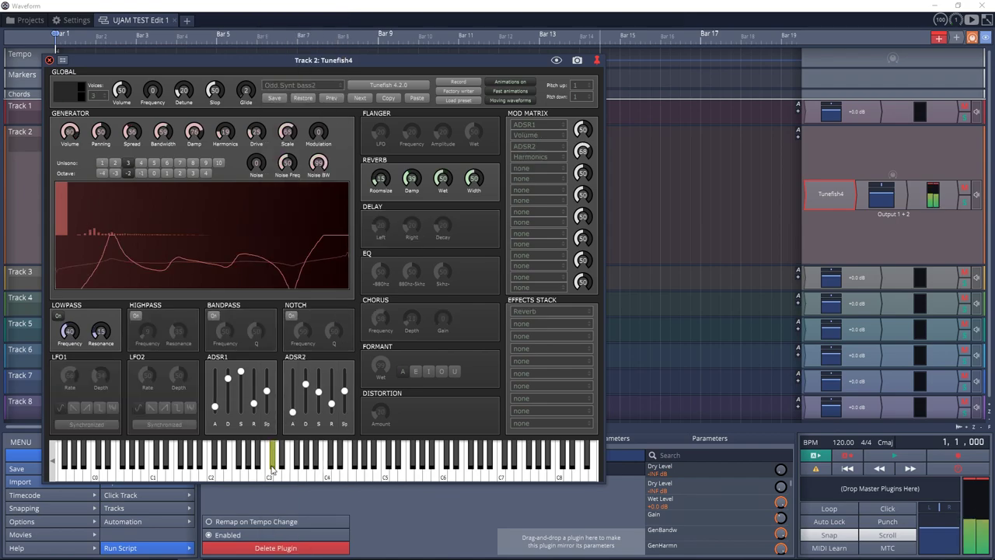
{"action": "left_click", "coordinate": [254, 470]}
{"action": "left_click", "coordinate": [210, 470]}
{"action": "left_click", "coordinate": [189, 467]}
{"action": "left_click", "coordinate": [153, 471]}
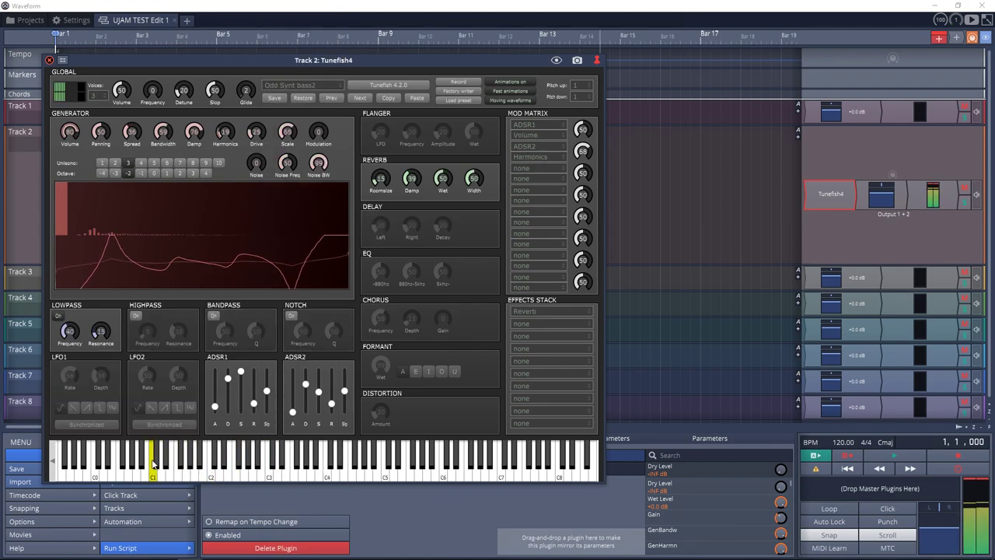
{"action": "left_click", "coordinate": [310, 466]}
{"action": "left_click", "coordinate": [335, 459]}
{"action": "left_click", "coordinate": [386, 470]}
{"action": "left_click", "coordinate": [337, 462]}
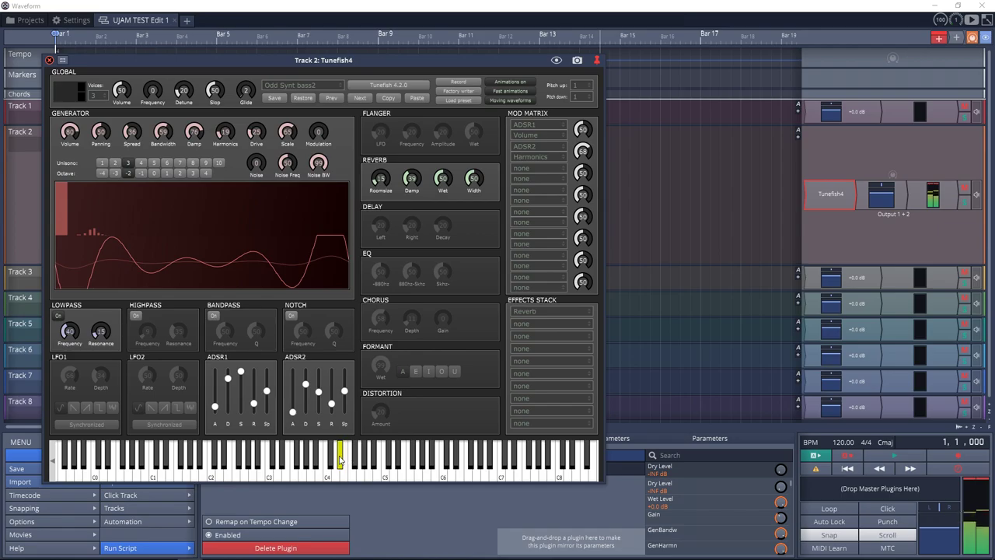
{"action": "left_click", "coordinate": [266, 458]}
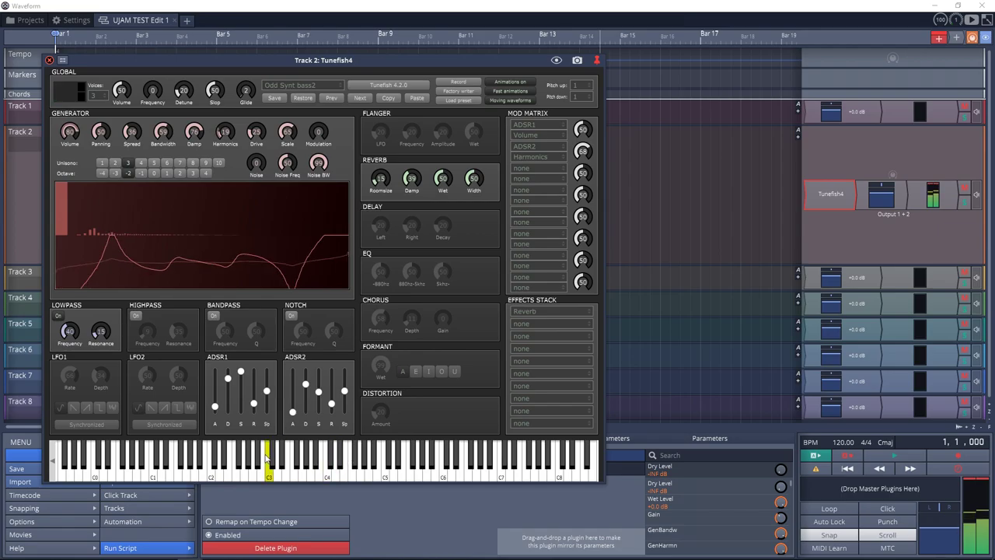
{"action": "left_click", "coordinate": [339, 85]}
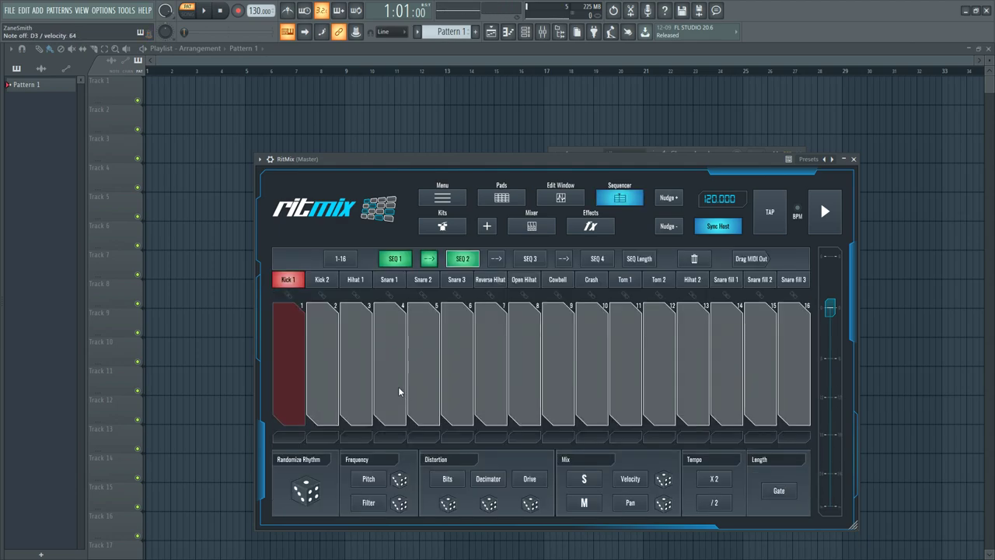
Step: Toggle Snare 1's step 4 off and back on, then show RitMix's pads and play
{"action": "left_click", "coordinate": [387, 281]}
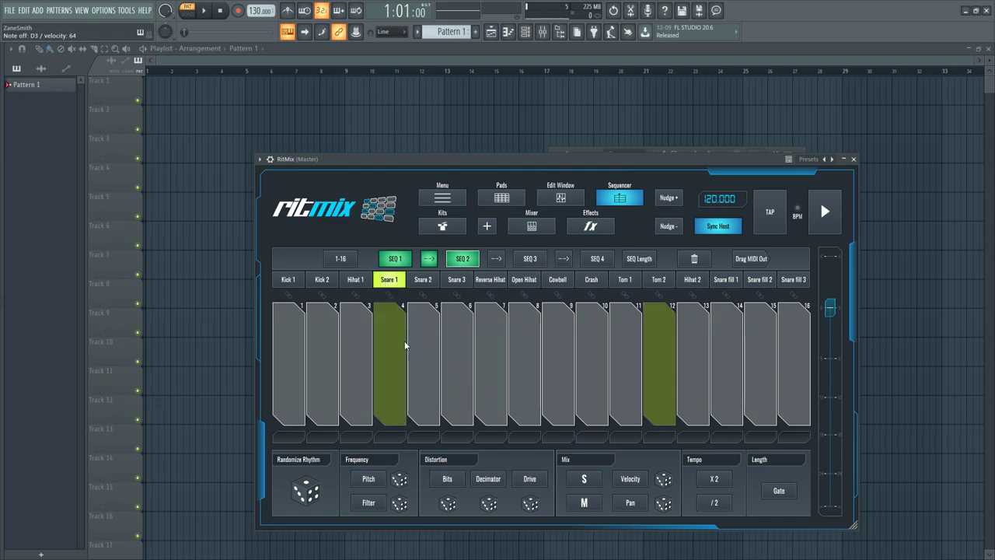
{"action": "left_click", "coordinate": [402, 367]}
{"action": "left_click", "coordinate": [401, 366]}
{"action": "left_click", "coordinate": [488, 200]}
{"action": "key", "text": "space"}
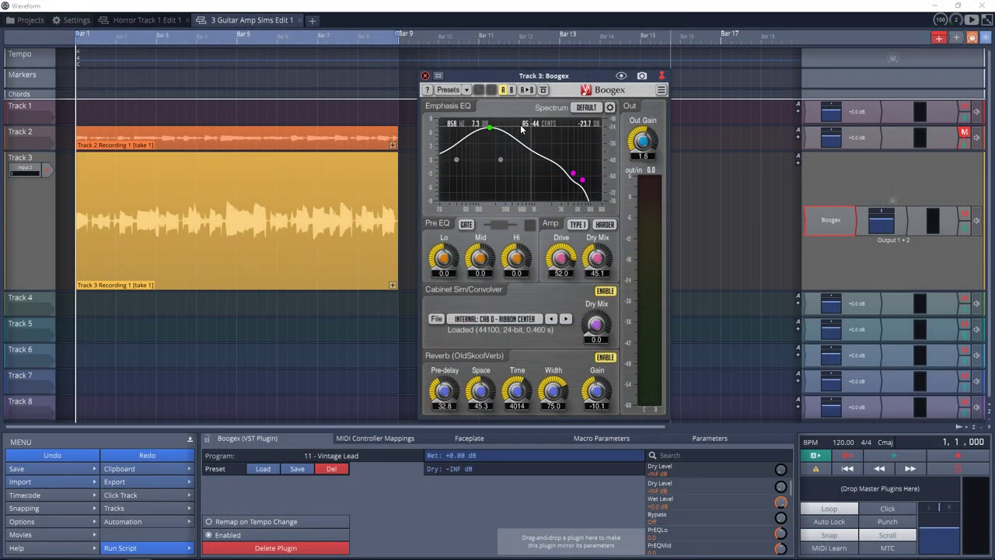
Step: Load Boogex's 13 - Muffled Fuzz preset after trying Fat Jazz
{"action": "left_click", "coordinate": [447, 90]}
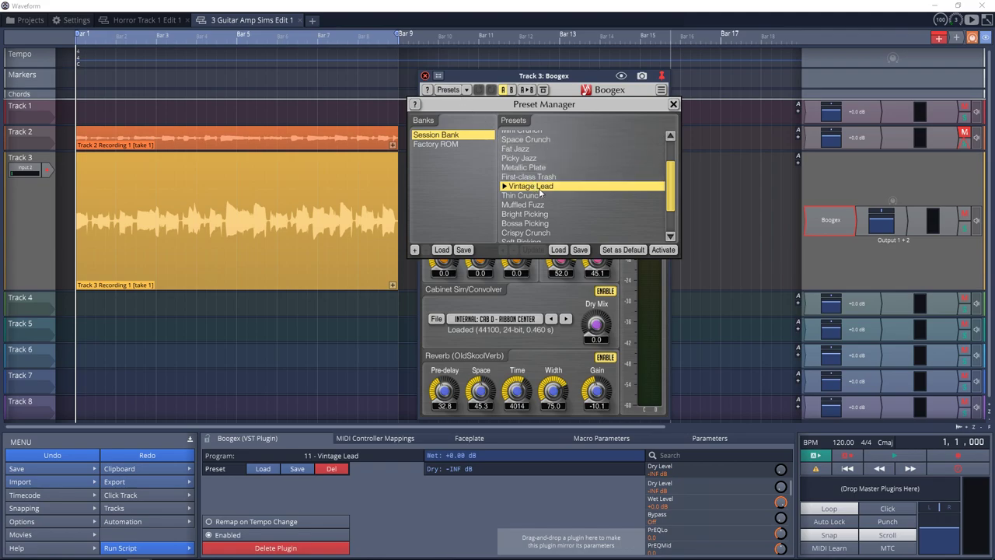
{"action": "left_click", "coordinate": [533, 148]}
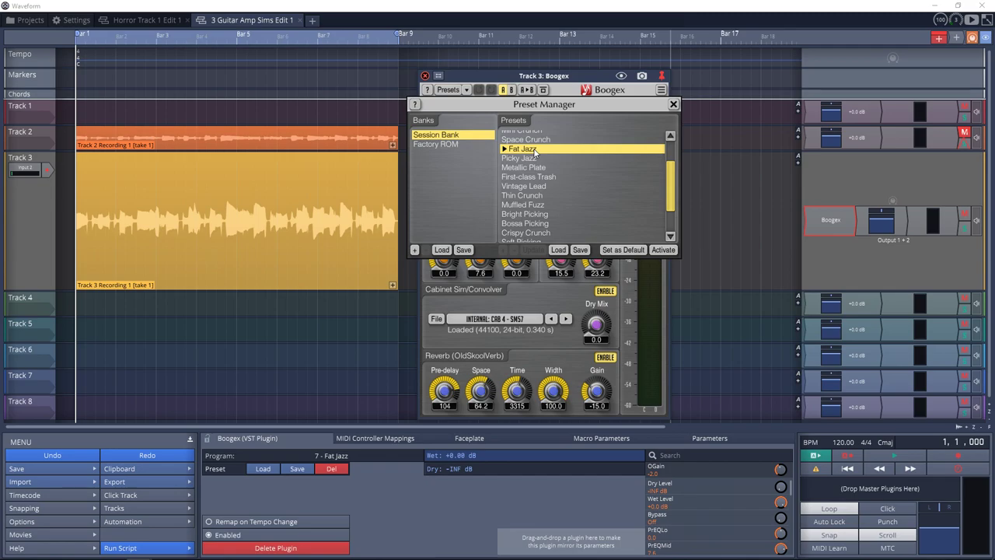
{"action": "double_click", "coordinate": [536, 170]}
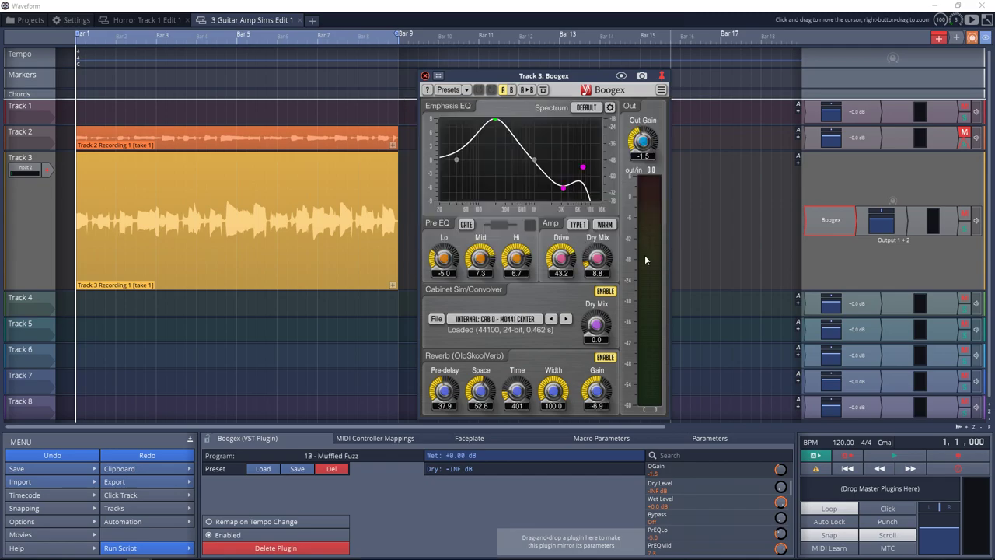
Step: Set the cabinet impulse to INTERNAL: CAB B - U87 after trying CAB C - U87
{"action": "left_click", "coordinate": [531, 322]}
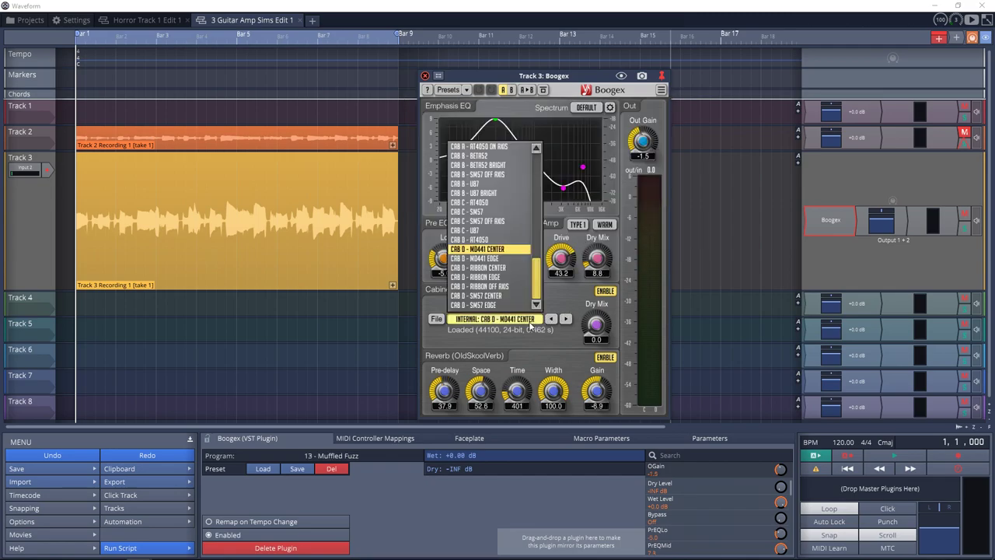
{"action": "left_click", "coordinate": [497, 230]}
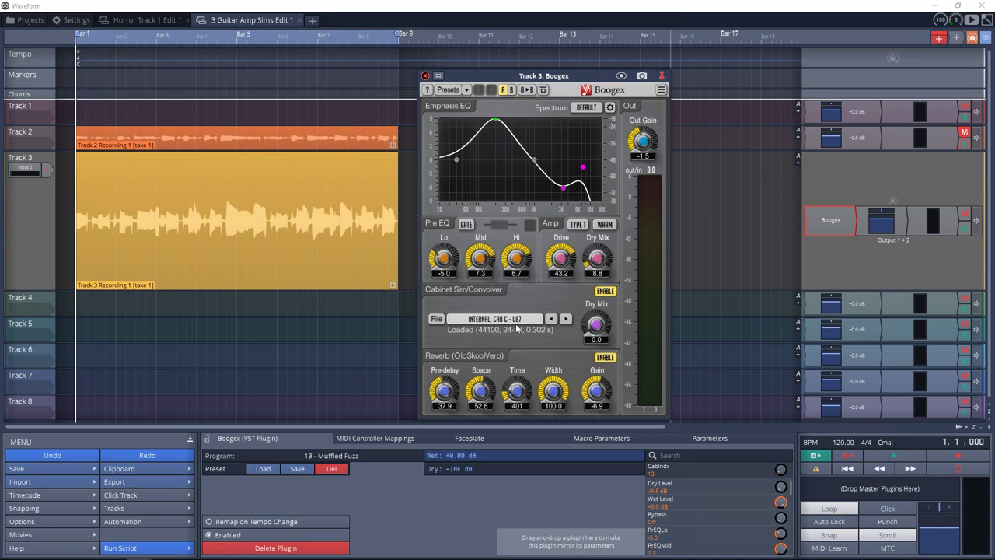
{"action": "left_click", "coordinate": [515, 320]}
{"action": "left_click", "coordinate": [493, 183]}
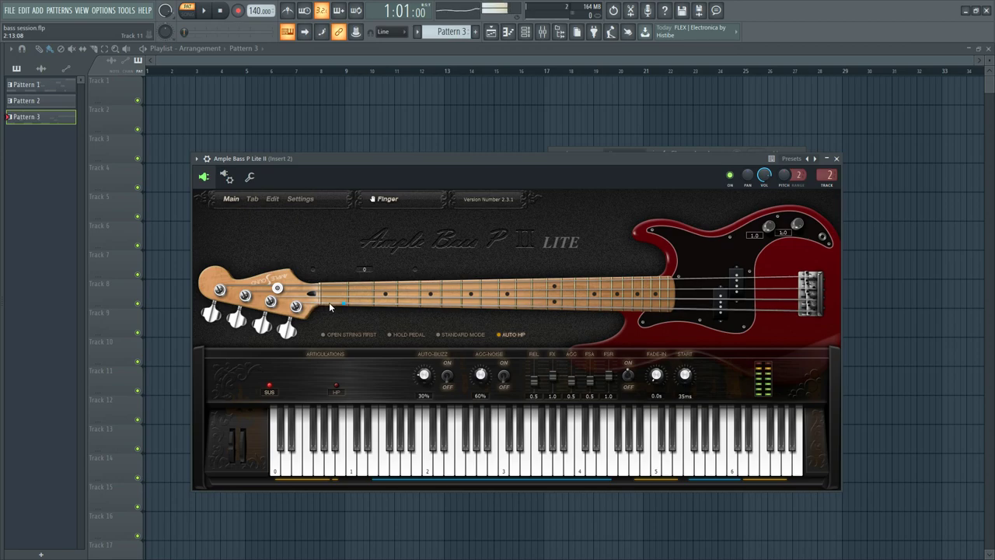
{"action": "left_click", "coordinate": [360, 305]}
{"action": "left_click", "coordinate": [340, 296]}
{"action": "left_click", "coordinate": [391, 286]}
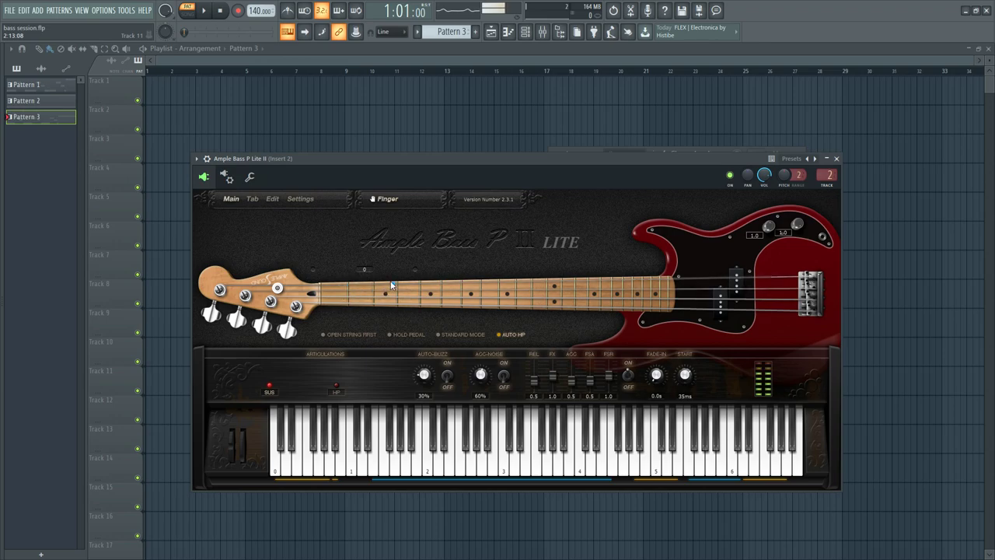
{"action": "left_click", "coordinate": [726, 466]}
{"action": "left_click", "coordinate": [719, 469]}
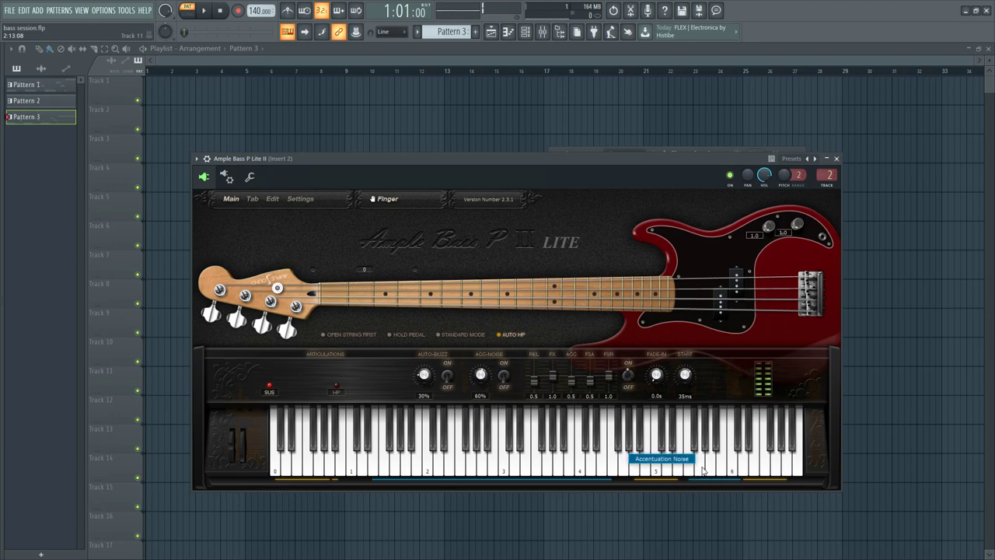
{"action": "left_click", "coordinate": [701, 469]}
{"action": "left_click", "coordinate": [708, 471]}
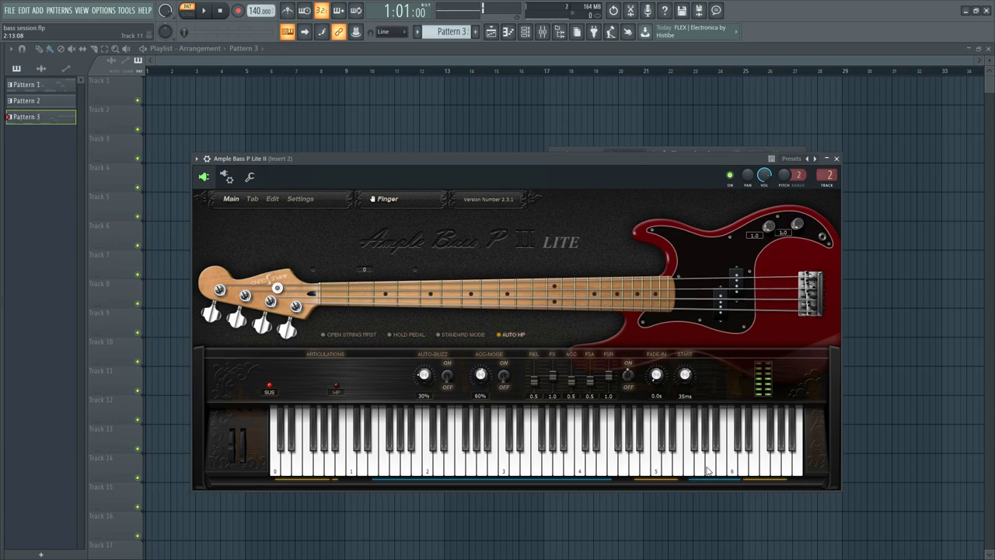
{"action": "left_click", "coordinate": [438, 464]}
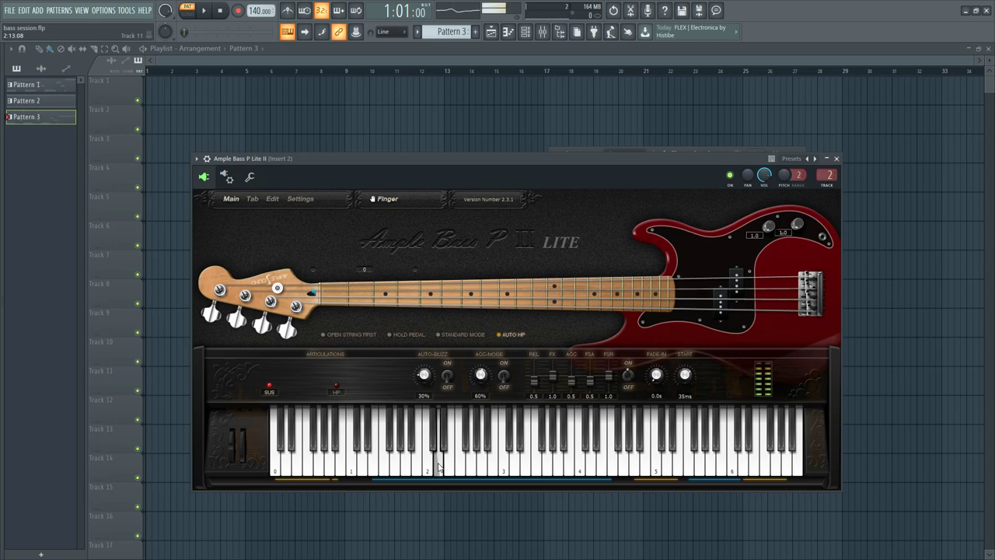
{"action": "left_click", "coordinate": [427, 468]}
{"action": "left_click", "coordinate": [406, 469]}
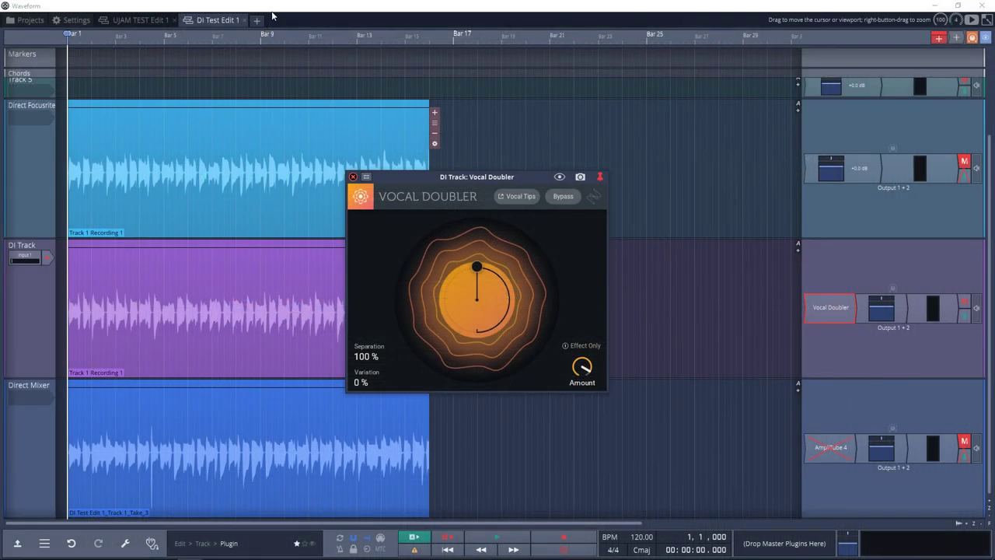
Step: Play the edit while setting Vocal Doubler to 26 % separation, 38 % variation and higher Amount
{"action": "key", "text": "space"}
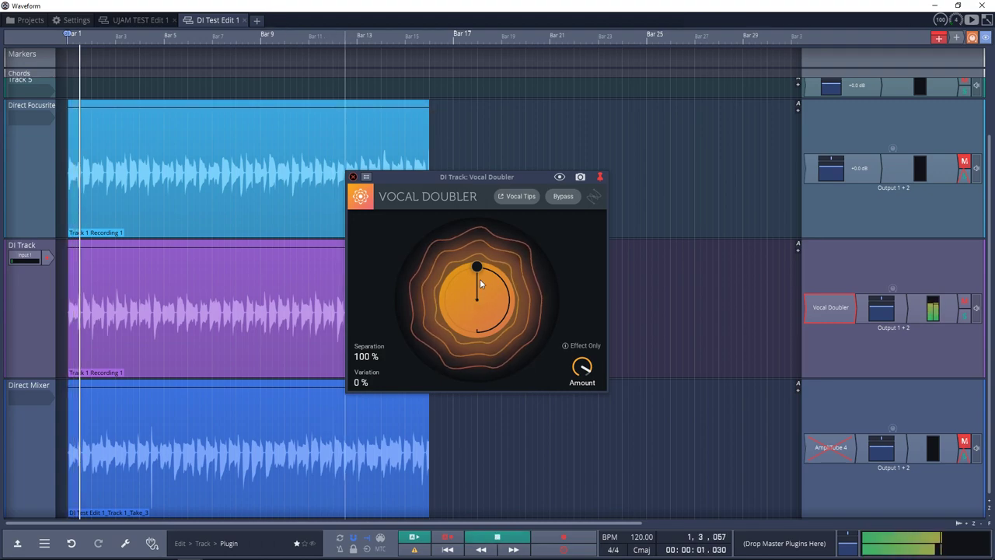
{"action": "left_click_drag", "start_coordinate": [476, 267], "coordinate": [488, 315]}
{"action": "left_click_drag", "start_coordinate": [582, 367], "coordinate": [570, 409]}
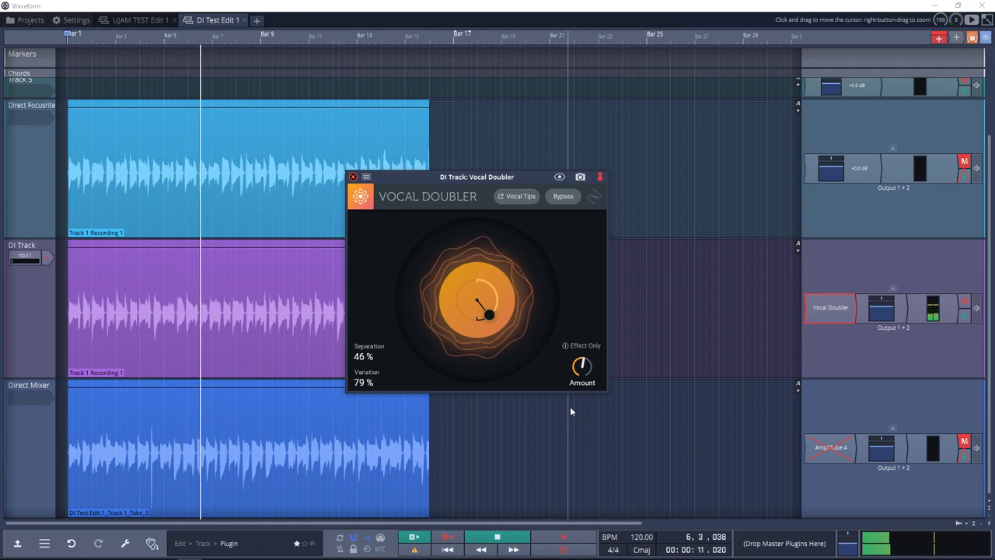
{"action": "left_click_drag", "start_coordinate": [489, 314], "coordinate": [492, 292]}
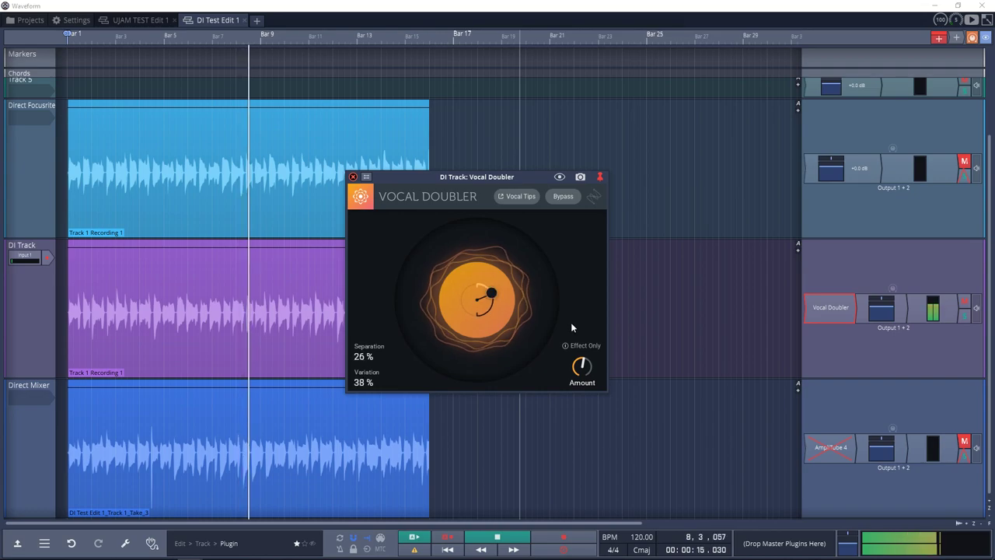
{"action": "left_click_drag", "start_coordinate": [582, 366], "coordinate": [586, 328]}
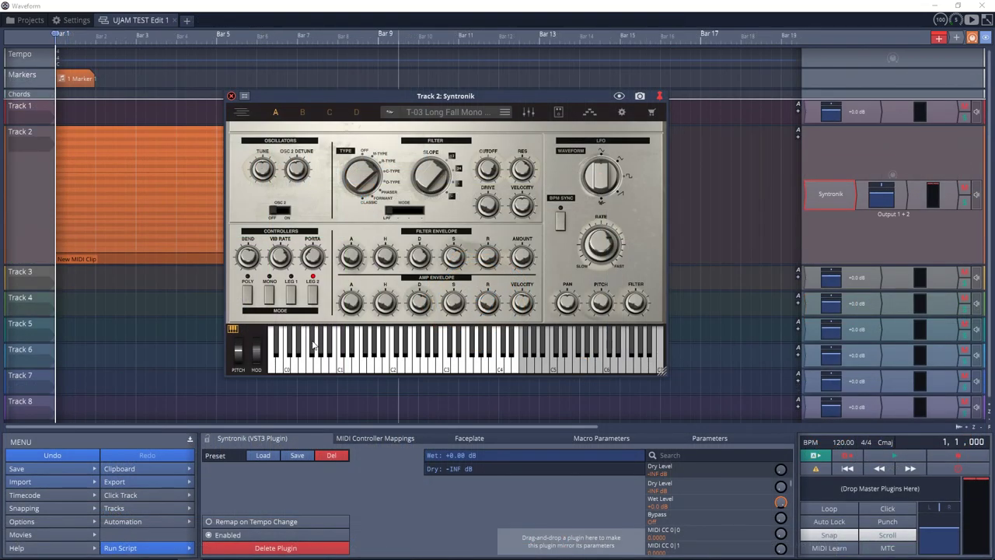
Step: Load Syntronik's FM Tubular Bell Light preset and play a note to hear the bell sound
{"action": "left_click", "coordinate": [335, 360]}
{"action": "left_click", "coordinate": [377, 342]}
{"action": "left_click", "coordinate": [403, 359]}
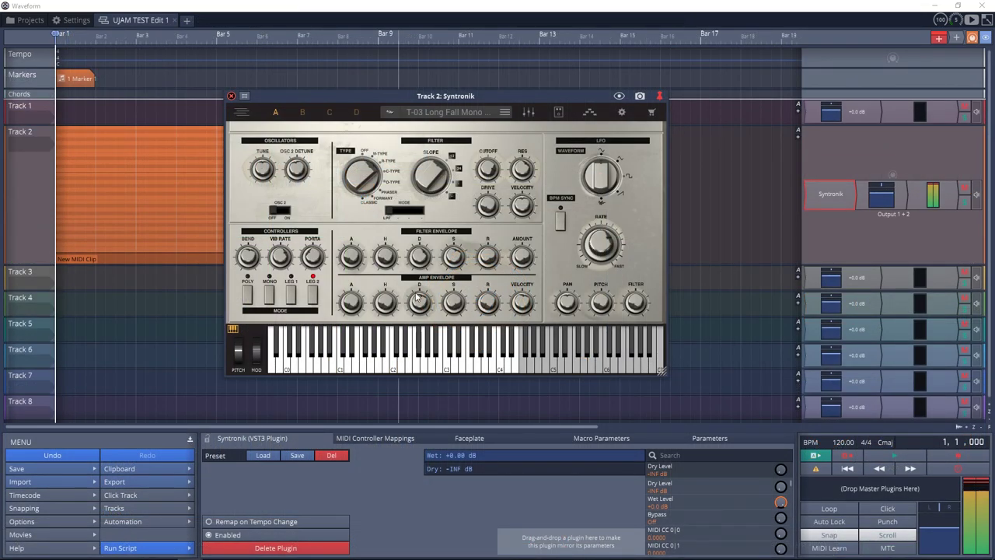
{"action": "left_click", "coordinate": [392, 113]}
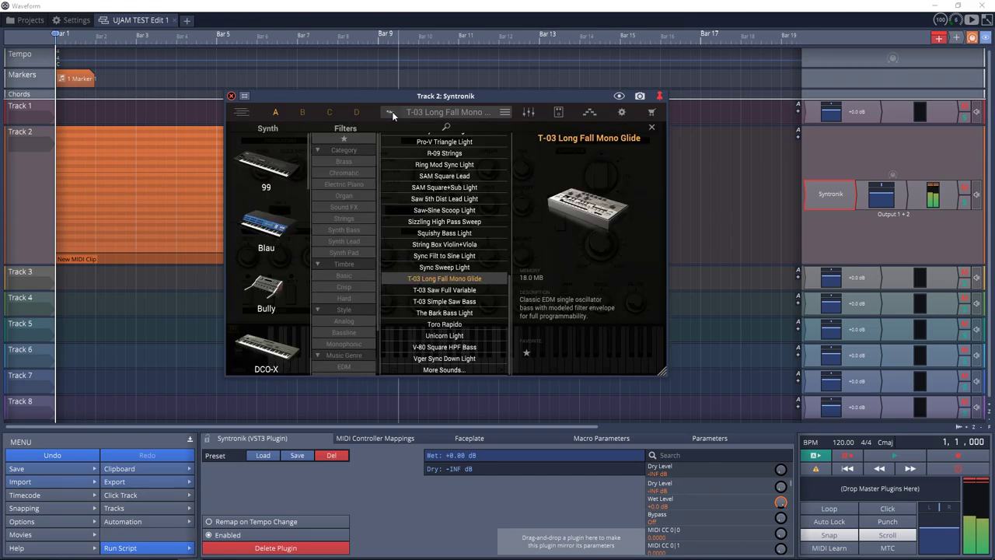
{"action": "left_click", "coordinate": [271, 309]}
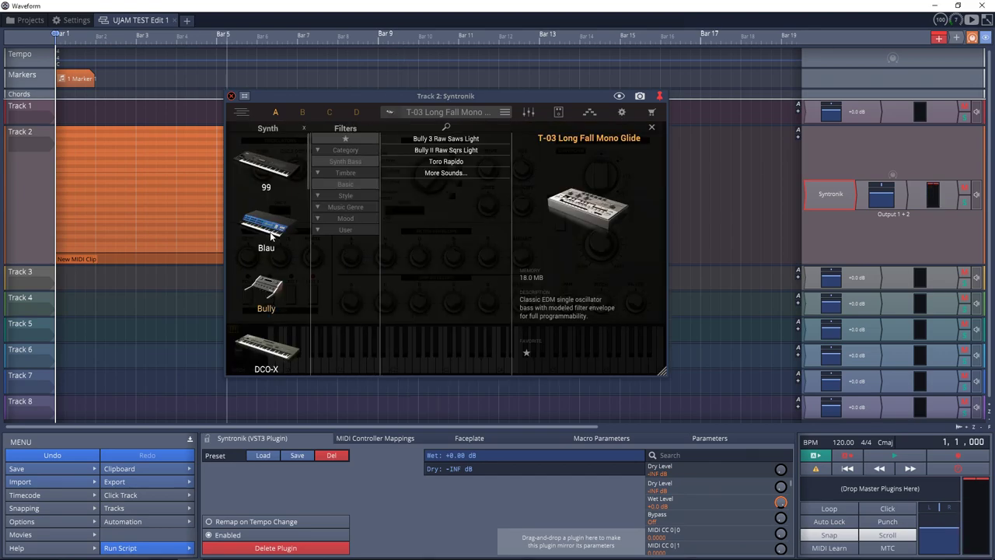
{"action": "left_click", "coordinate": [275, 110]}
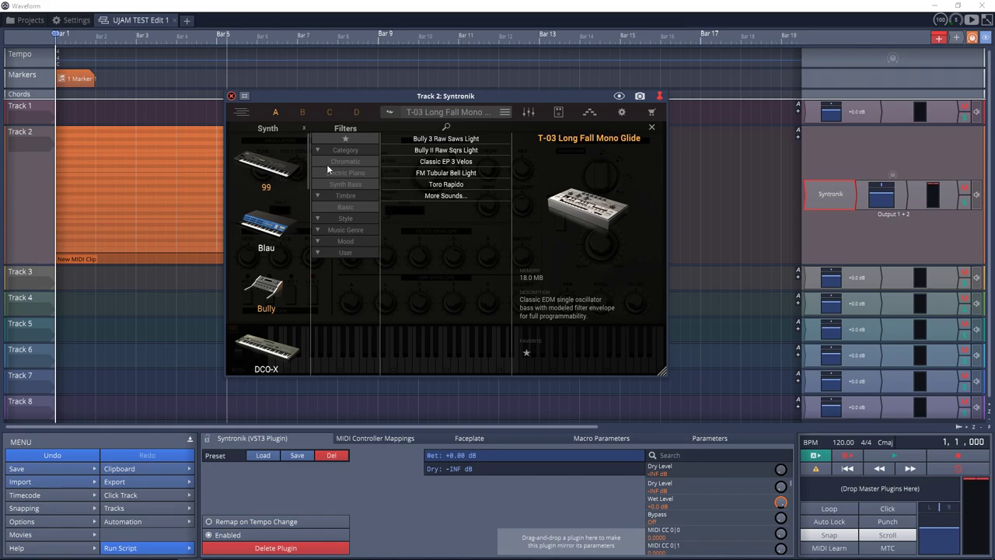
{"action": "left_click", "coordinate": [415, 163]}
{"action": "left_click", "coordinate": [418, 172]}
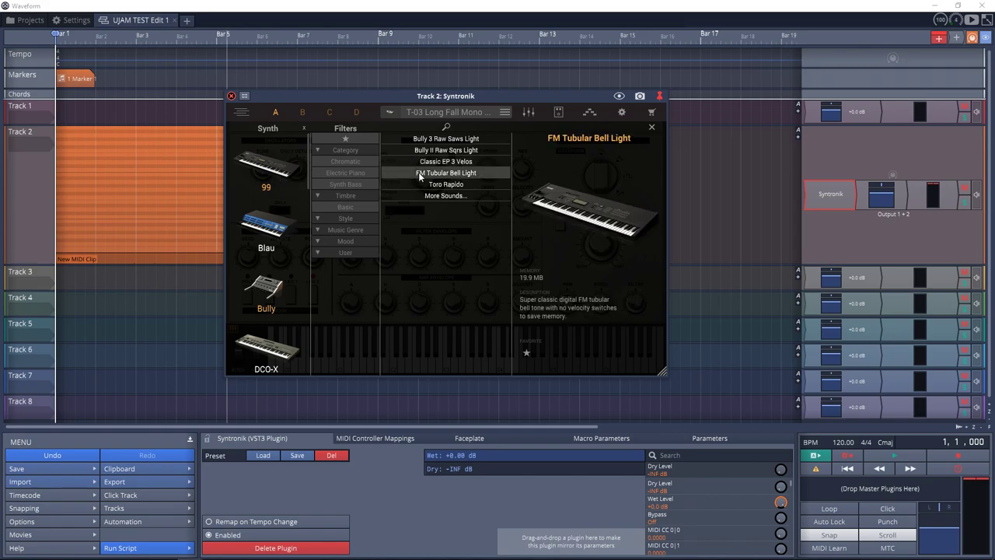
{"action": "double_click", "coordinate": [418, 172]}
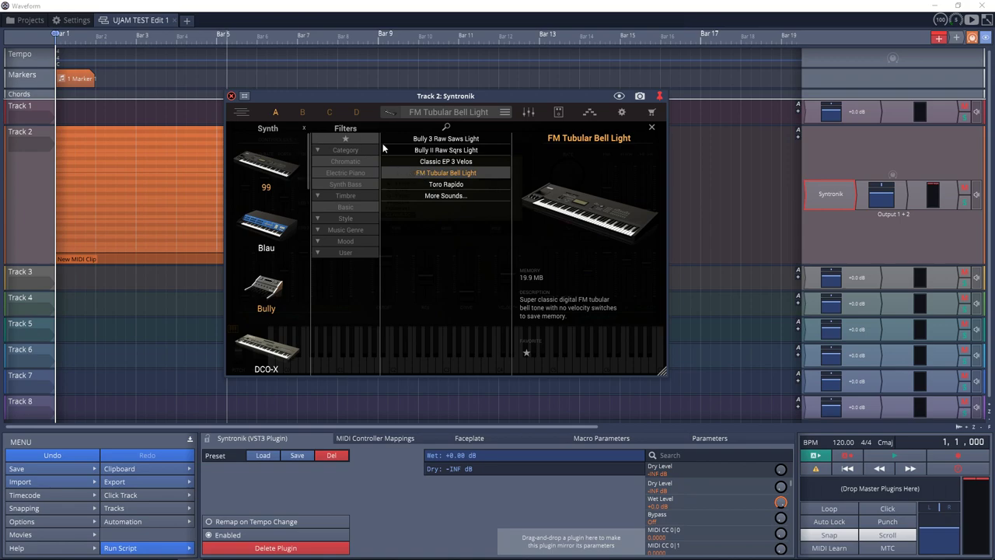
{"action": "left_click", "coordinate": [651, 127]}
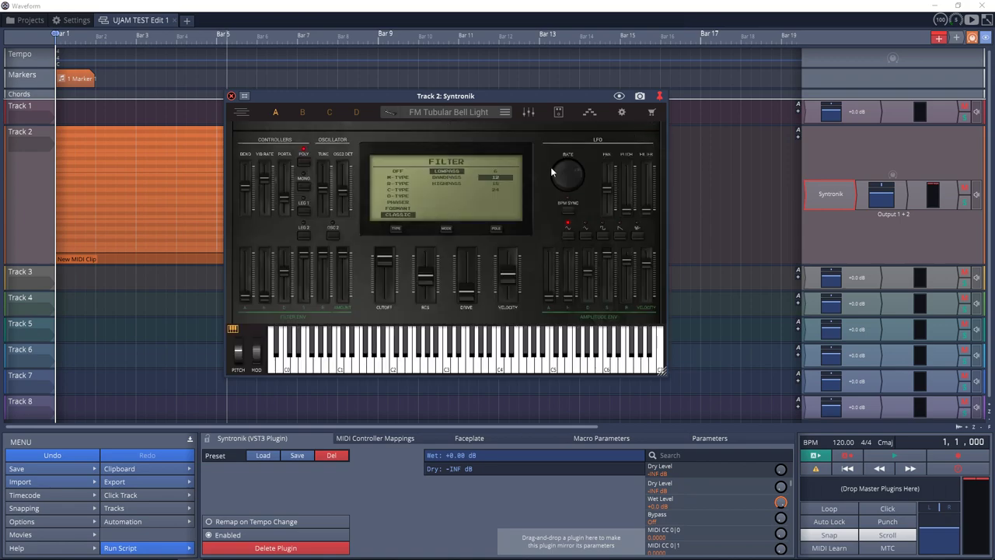
{"action": "left_click", "coordinate": [373, 355]}
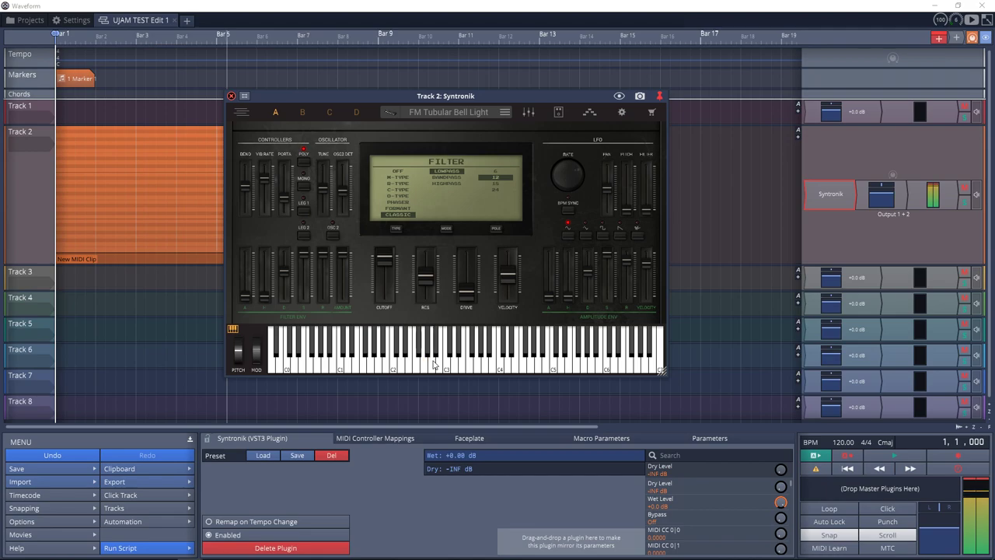
Step: Filter the preset list to the T-03 synth and load Toro Rapido
{"action": "left_click", "coordinate": [398, 112]}
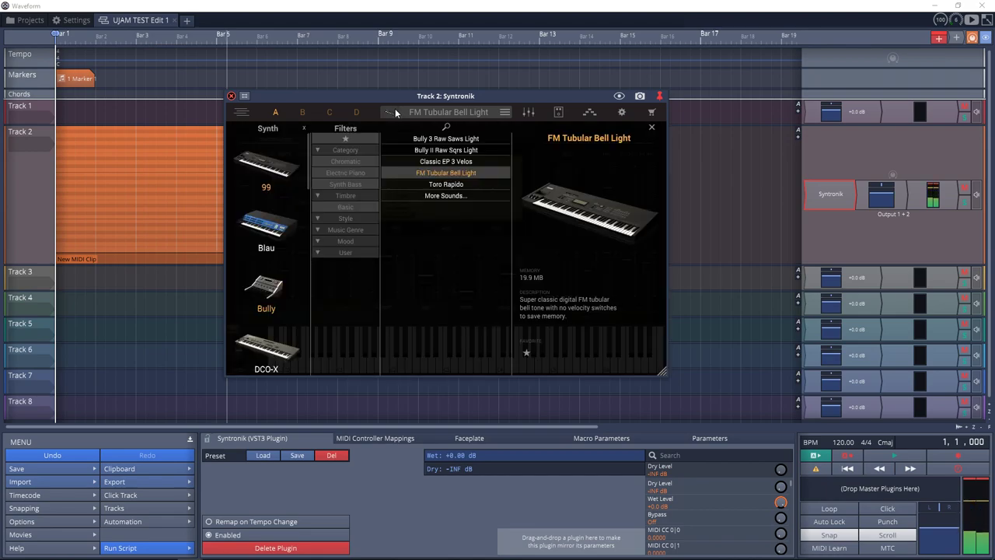
{"action": "scroll", "coordinate": [272, 320], "scroll_direction": "down", "scroll_amount": 8}
{"action": "left_click", "coordinate": [272, 299]}
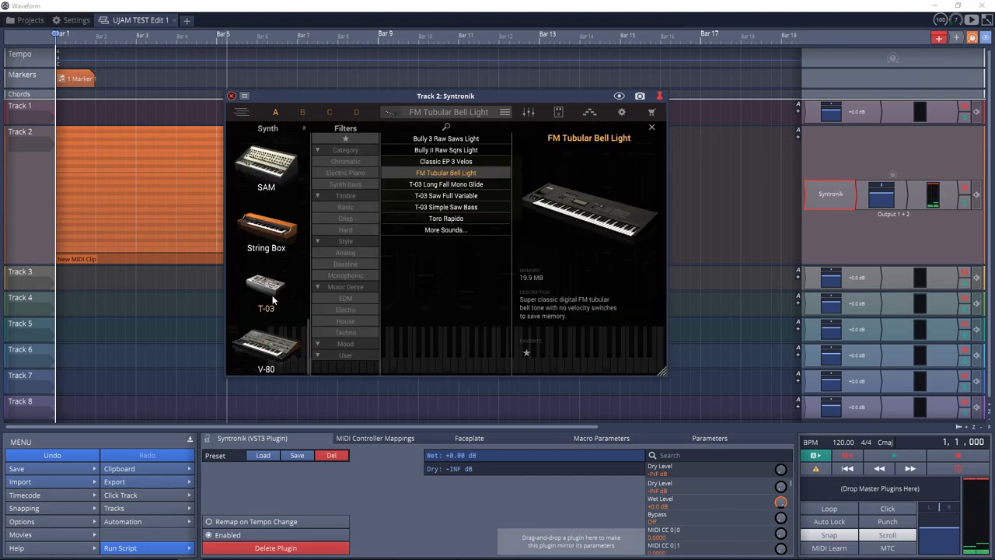
{"action": "left_click", "coordinate": [445, 219]}
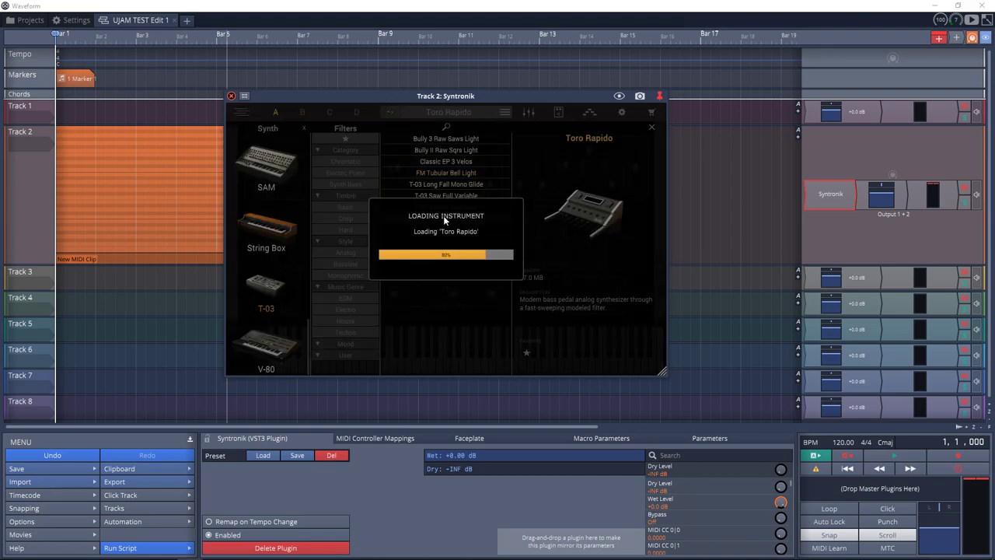
{"action": "left_click", "coordinate": [653, 127]}
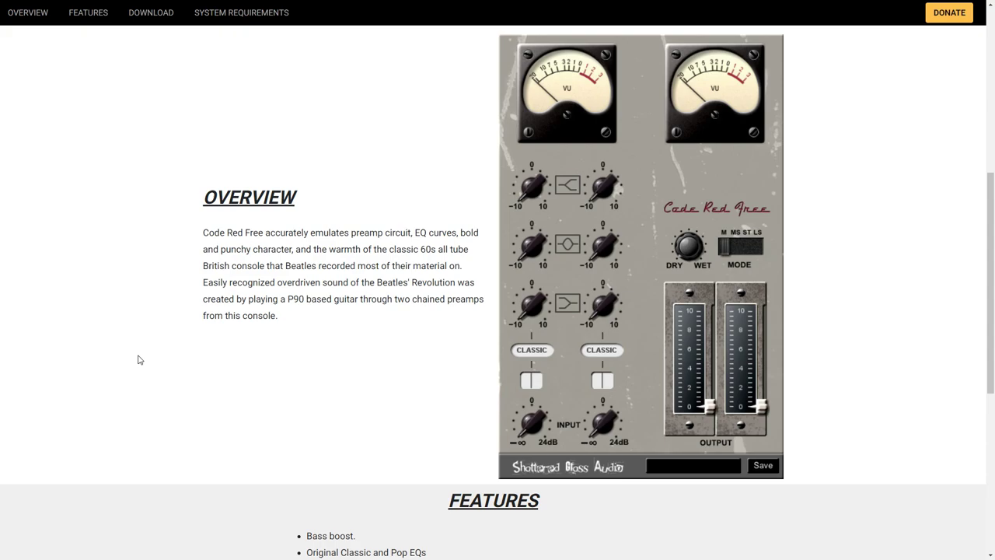